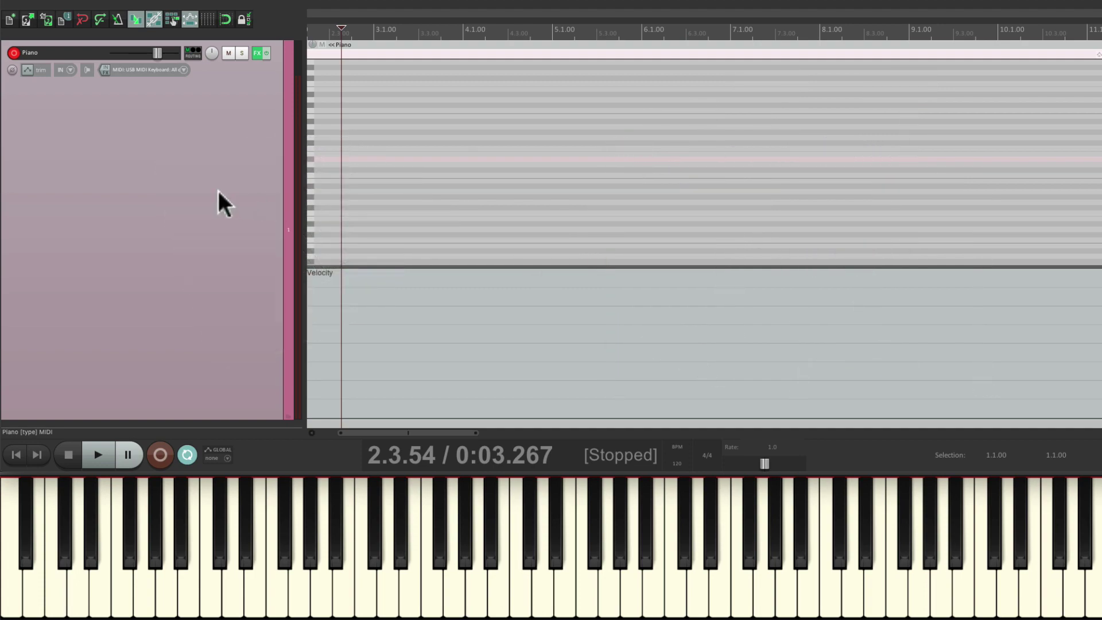
# Record a short piano phrase with uneven note velocities from the MIDI keyboard, then stop
pyautogui.hotkey('ctrl', 'r')
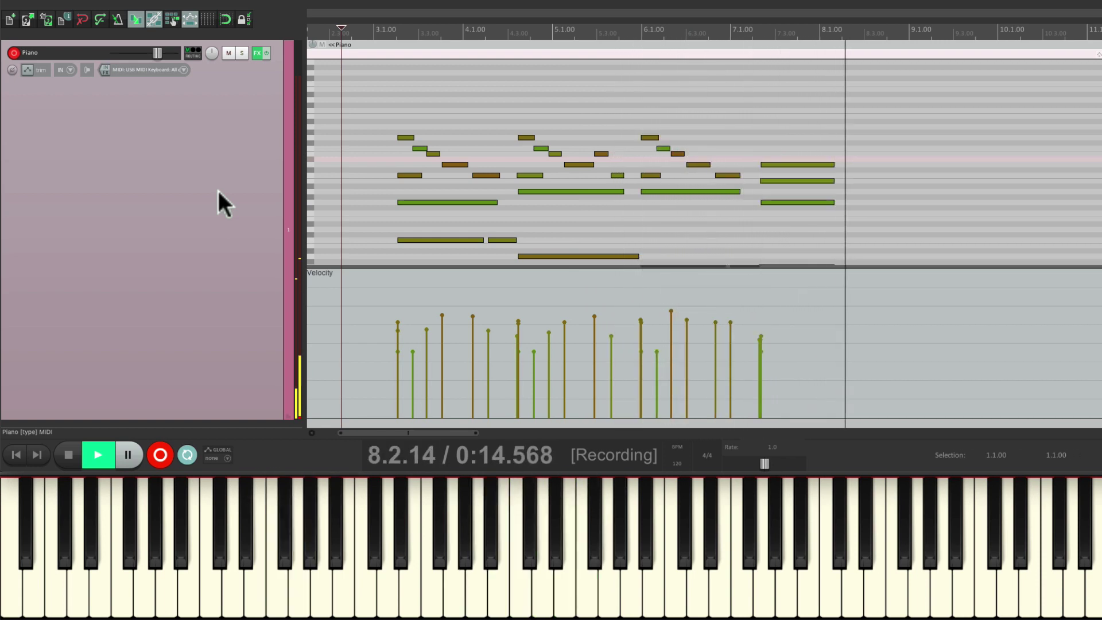
pyautogui.press('space')
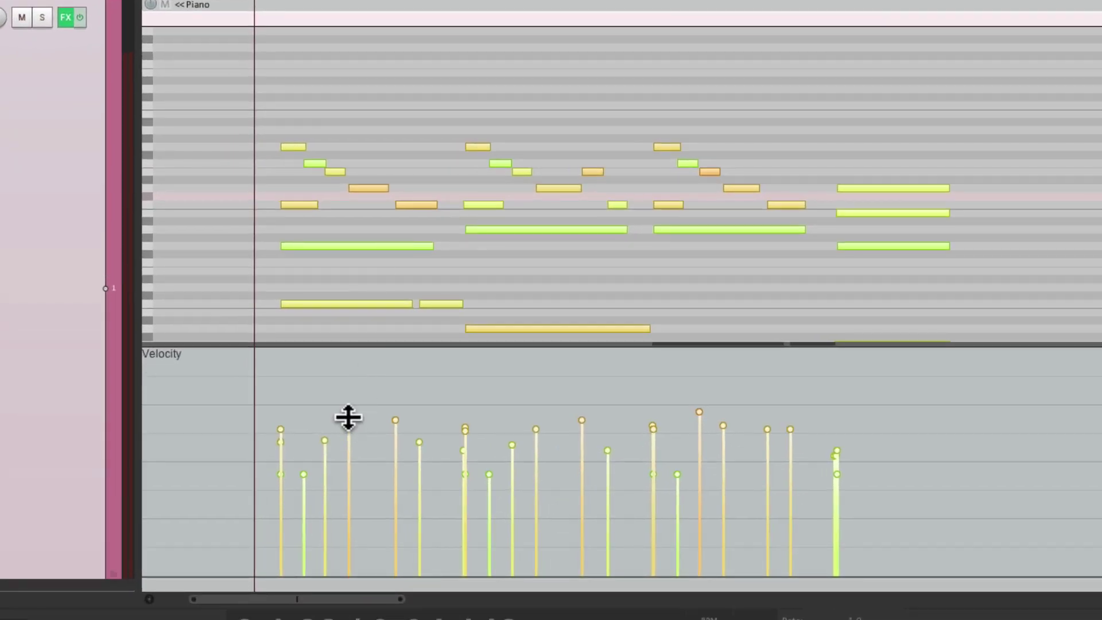
# Raise all note velocities in the phrase, play it back, then undo the raise
pyautogui.moveTo(349, 417); pyautogui.dragTo(349, 386)
pyautogui.press('space')
# Lower all note velocities, audition the phrase, then undo the lowering
pyautogui.press('space')
pyautogui.hotkey('ctrl', 'z')
pyautogui.moveTo(347, 416); pyautogui.dragTo(347, 448)
pyautogui.press('space')
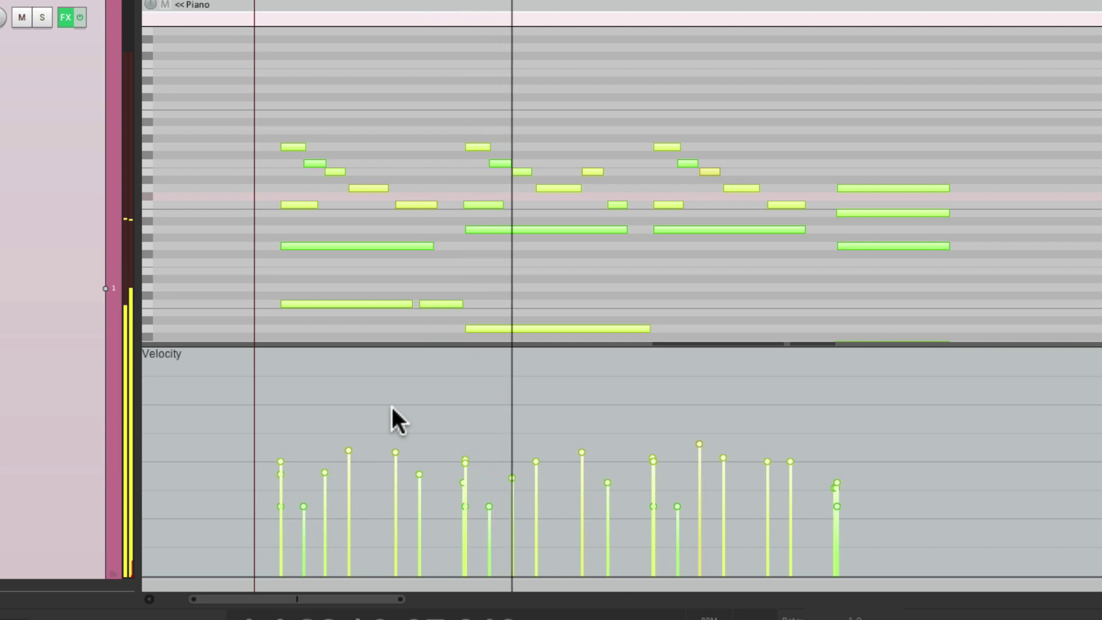
pyautogui.press('space')
pyautogui.hotkey('ctrl', 'z')
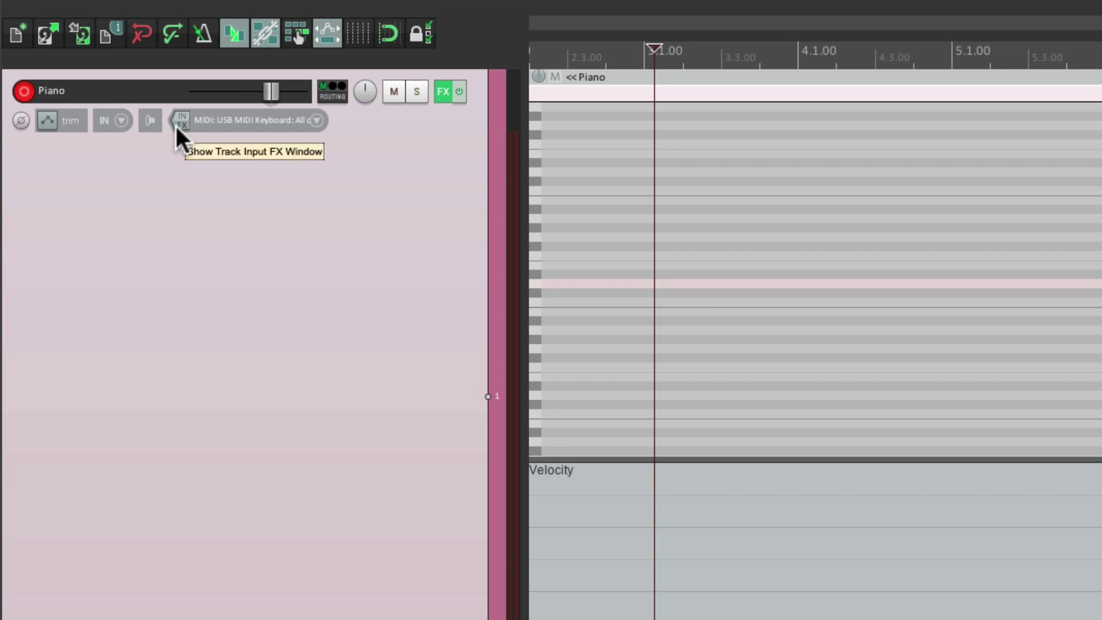
# Open the Add FX browser for the Piano track's input FX chain
pyautogui.click(174, 124)
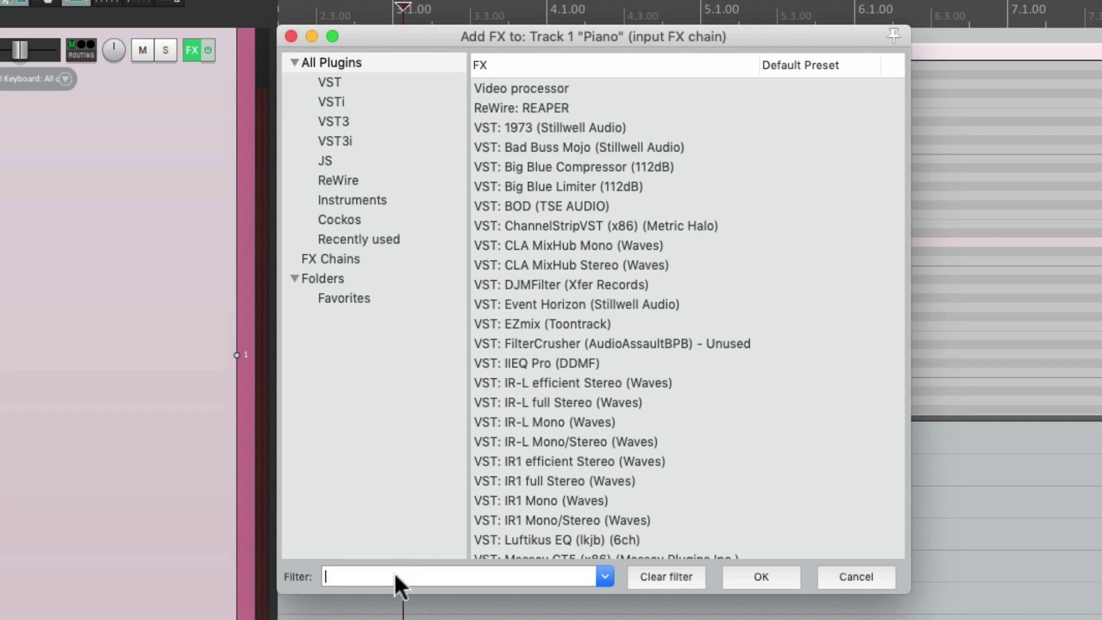
# Filter the plugin list for 'midi velocity' and add JS: MIDI Velocity Control to the Piano input chain
pyautogui.write('midi velocity')
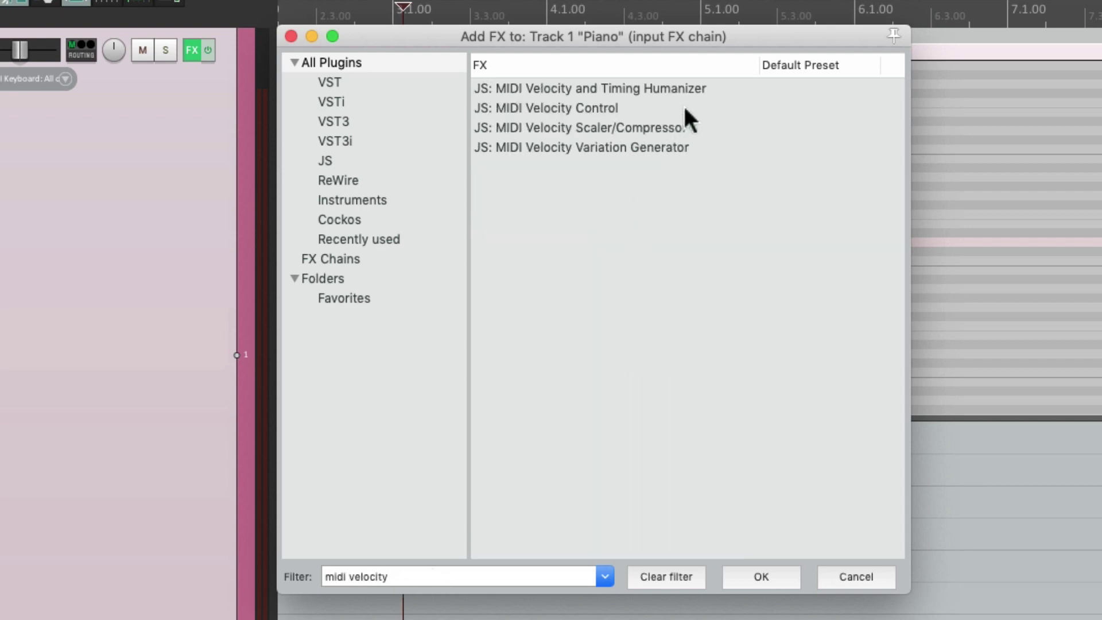
pyautogui.click(684, 109)
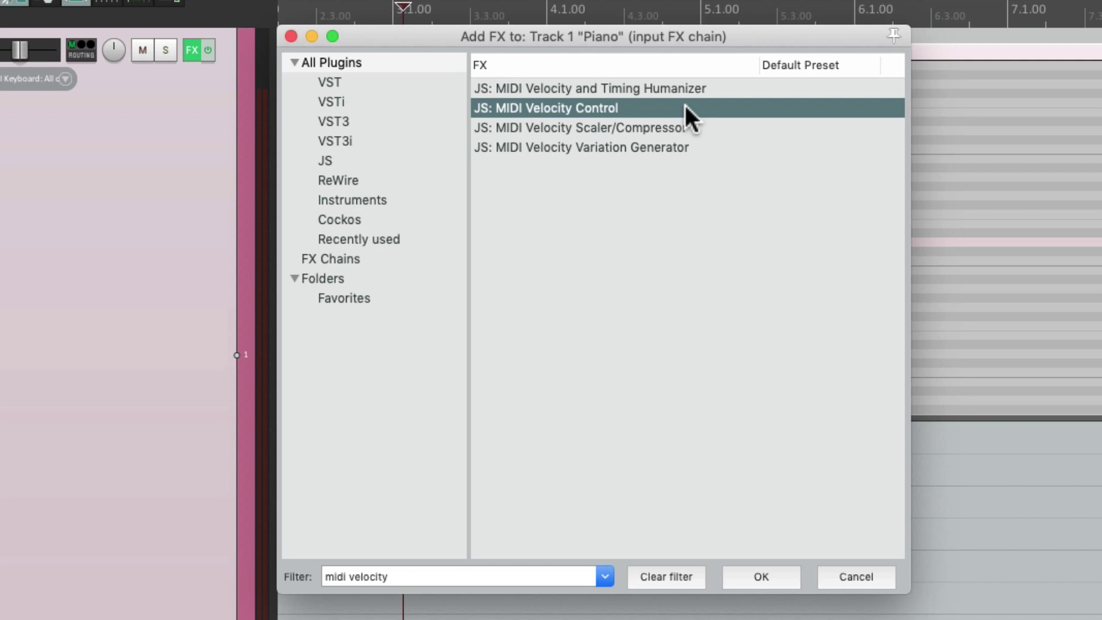
pyautogui.doubleClick(588, 106)
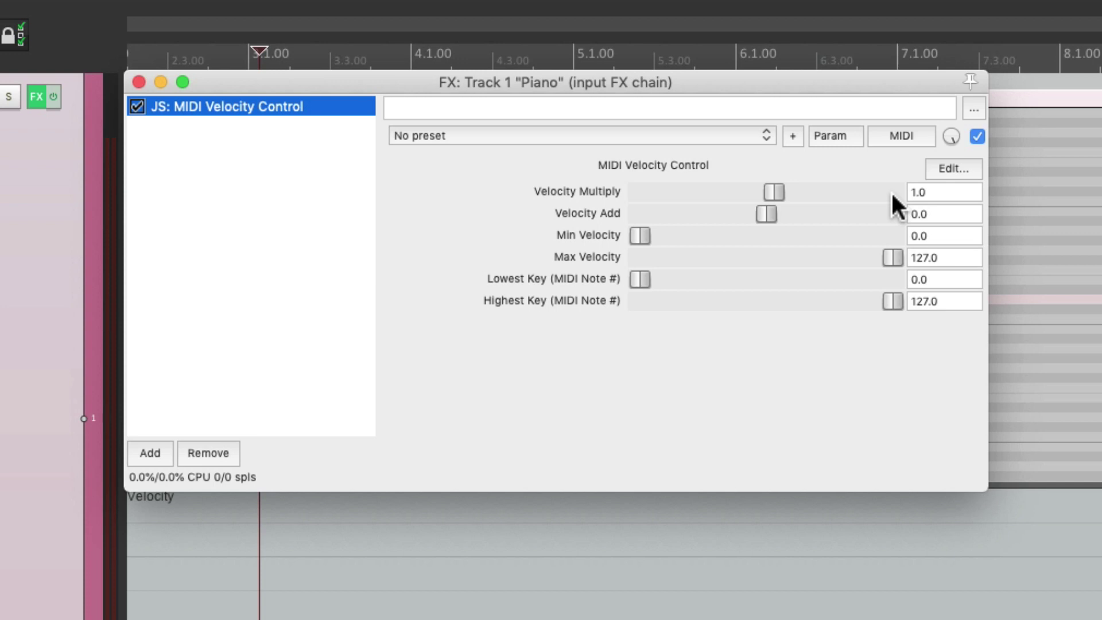
# Set Velocity Multiply to 1.2, record a new take through the plugin, and reopen its window
pyautogui.click(942, 190)
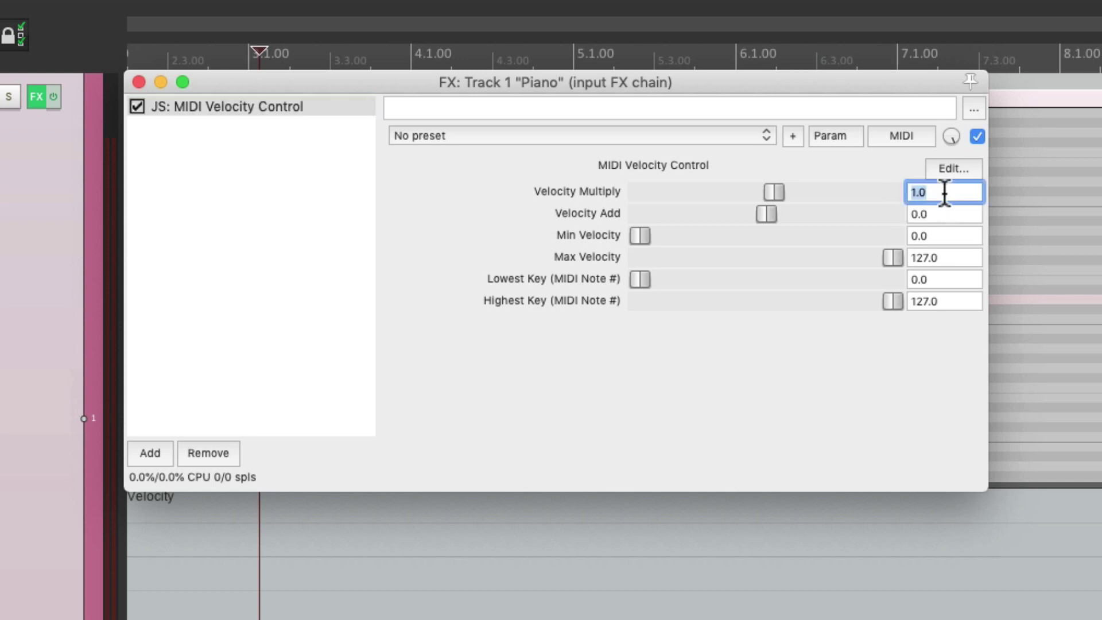
pyautogui.write('1.2')
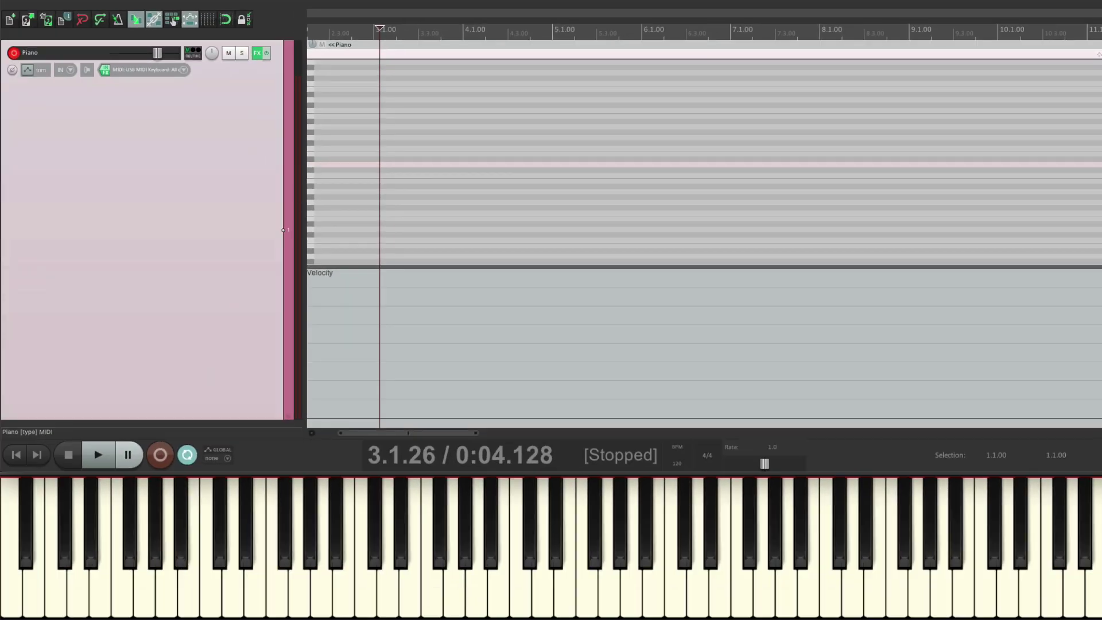
pyautogui.hotkey('ctrl', 'r')
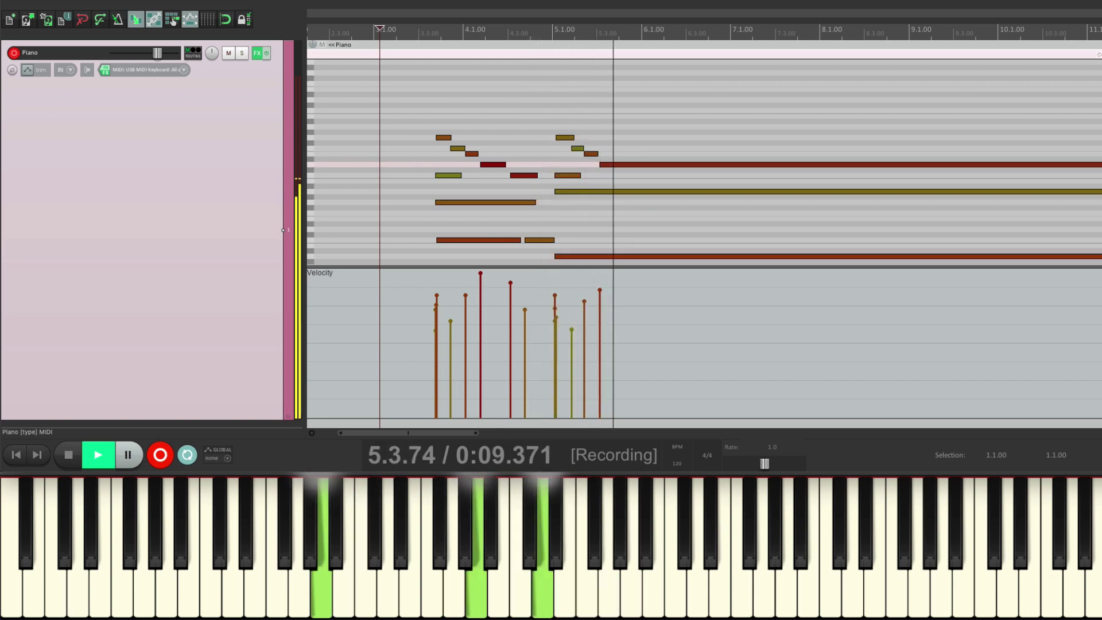
pyautogui.press('space')
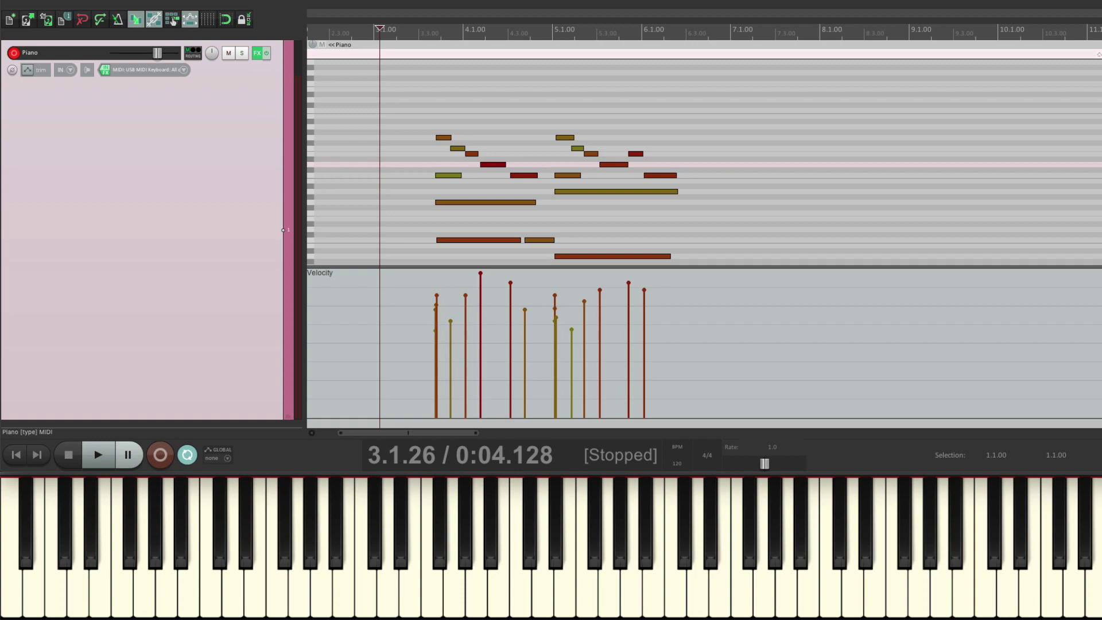
pyautogui.click(105, 70)
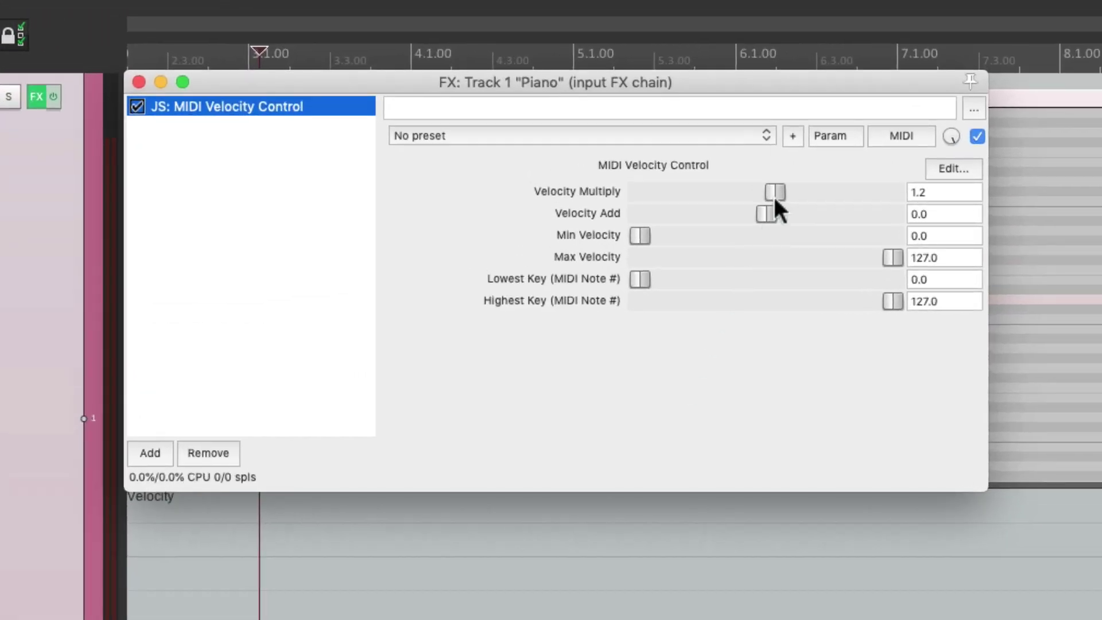
# Lower Velocity Multiply from 1.2 to 0.8 and record another take
pyautogui.moveTo(773, 198); pyautogui.dragTo(770, 197)
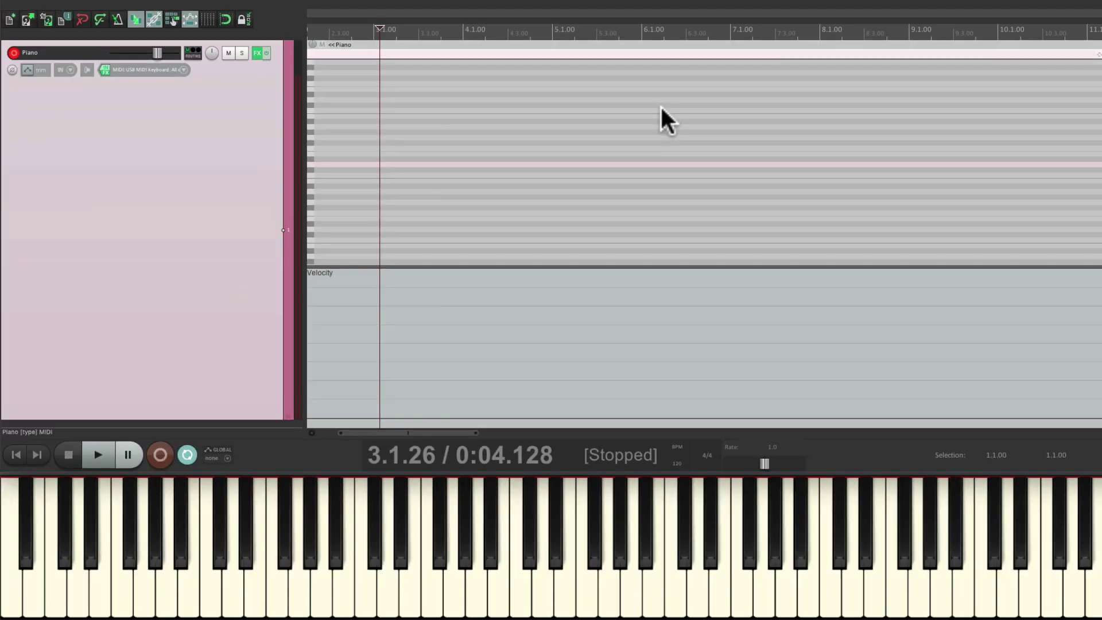
pyautogui.hotkey('ctrl', 'r')
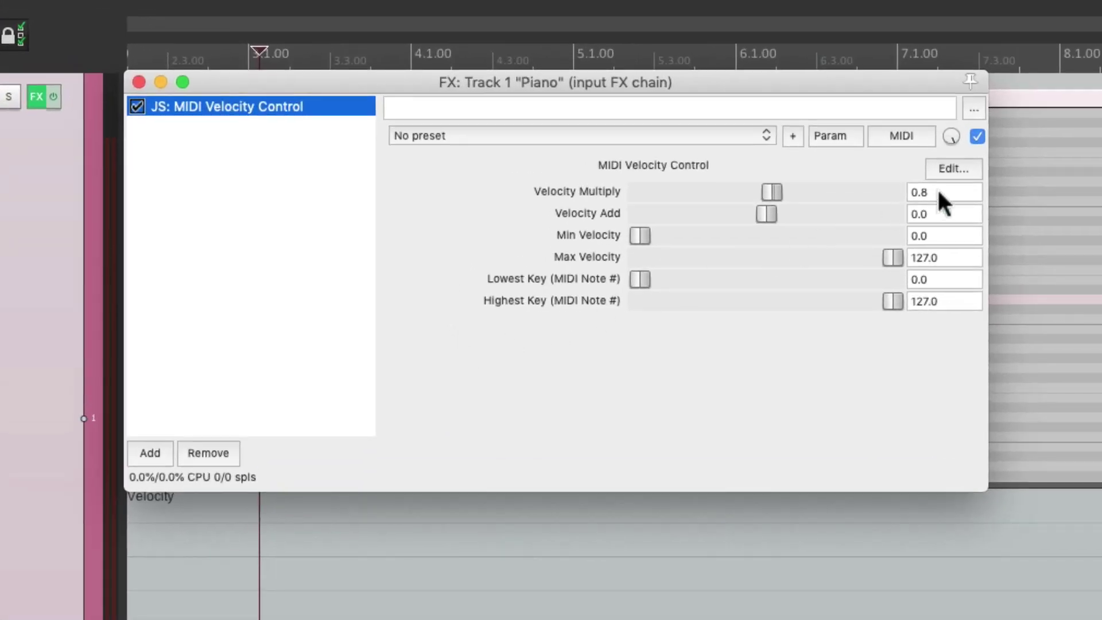
# Reset Velocity Multiply to 1.0, record with Velocity Add at 10, then at -10
pyautogui.moveTo(784, 193); pyautogui.dragTo(775, 216)
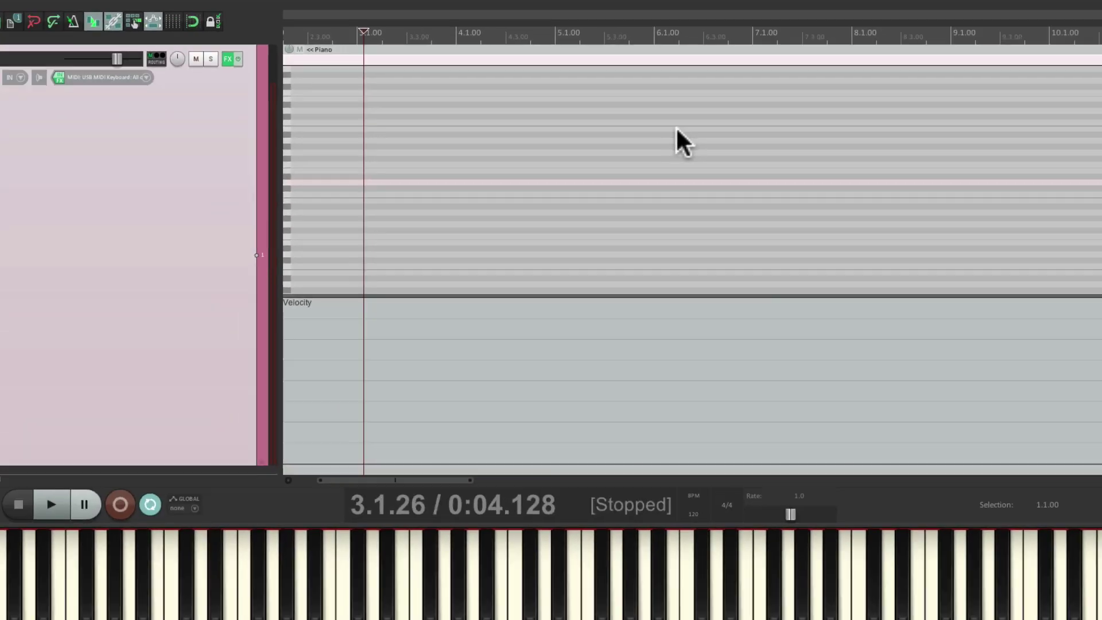
pyautogui.hotkey('ctrl', 'r')
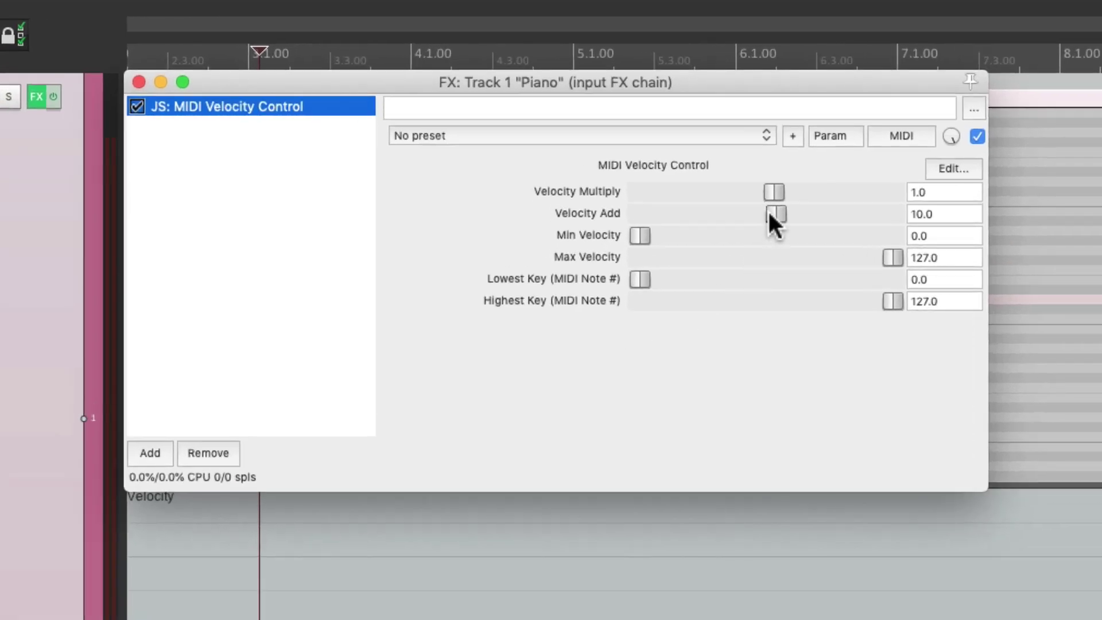
pyautogui.moveTo(769, 213); pyautogui.dragTo(755, 217)
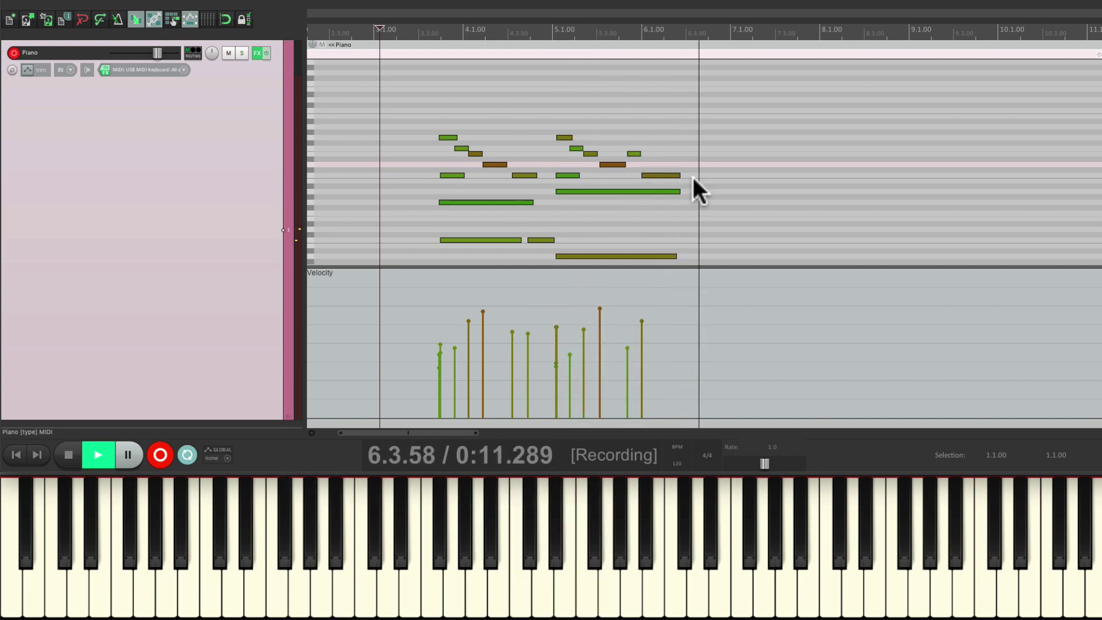
pyautogui.press('space')
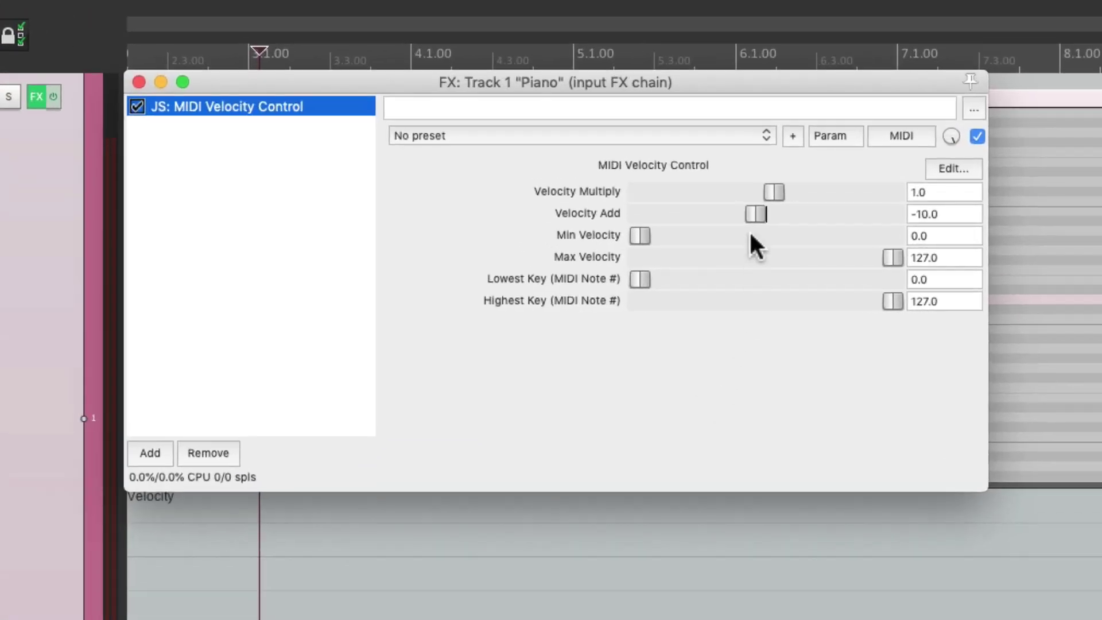
# Reset Velocity Add to 0, raise Min Velocity to 64, and record a take
pyautogui.doubleClick(755, 214)
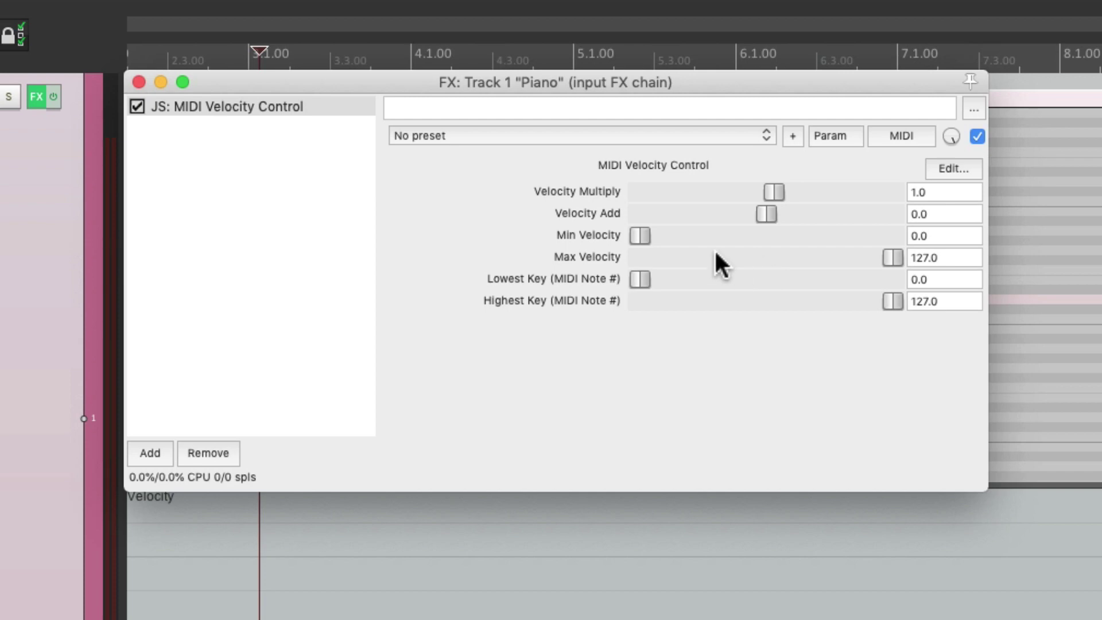
pyautogui.moveTo(643, 233); pyautogui.dragTo(736, 232)
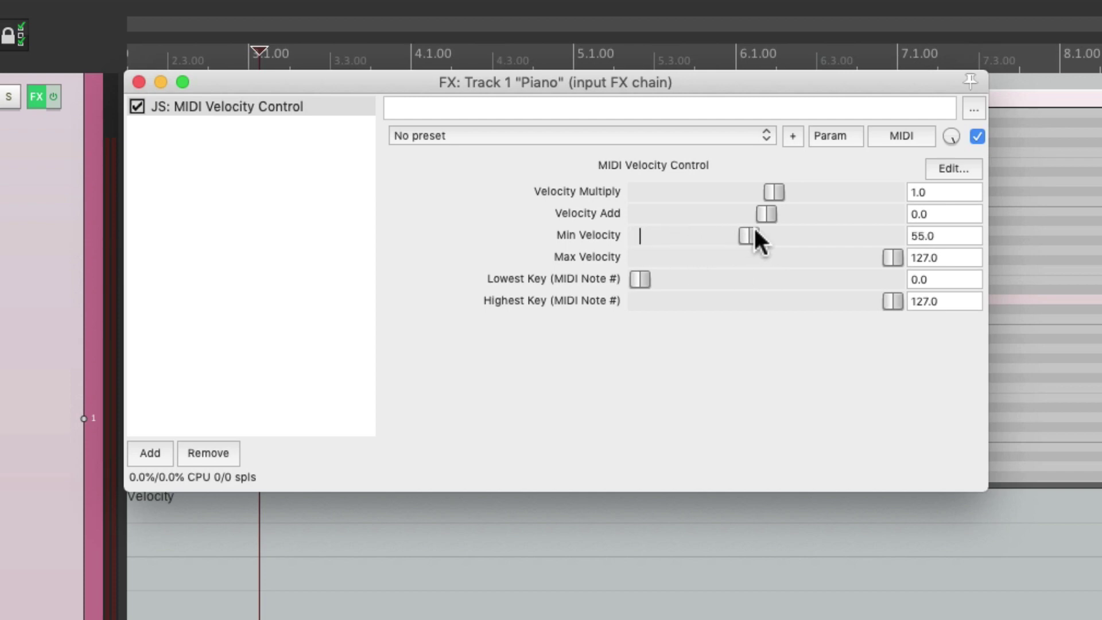
pyautogui.moveTo(755, 229); pyautogui.dragTo(771, 228)
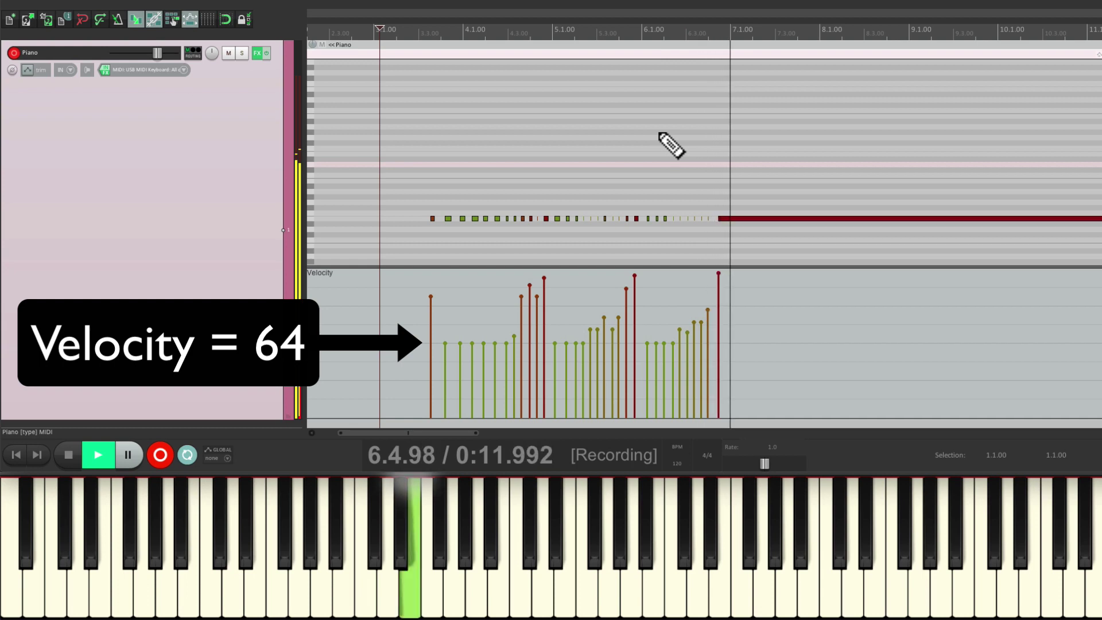
pyautogui.press('space')
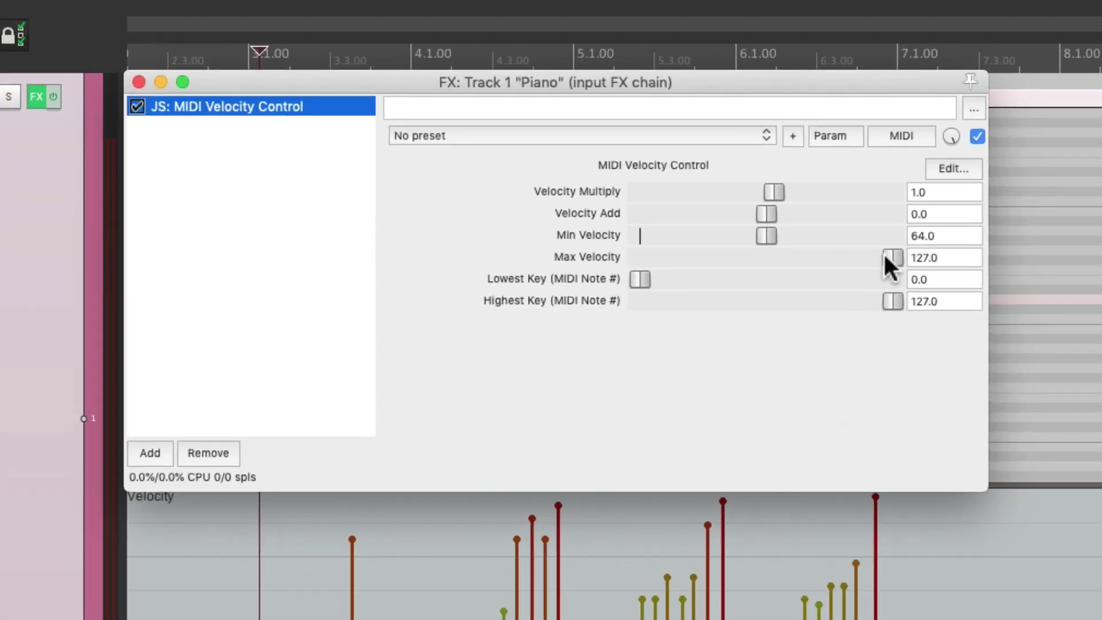
# Lower Max Velocity to about 100, discard the first take, and record a fresh piano passage
pyautogui.moveTo(887, 257); pyautogui.dragTo(835, 265)
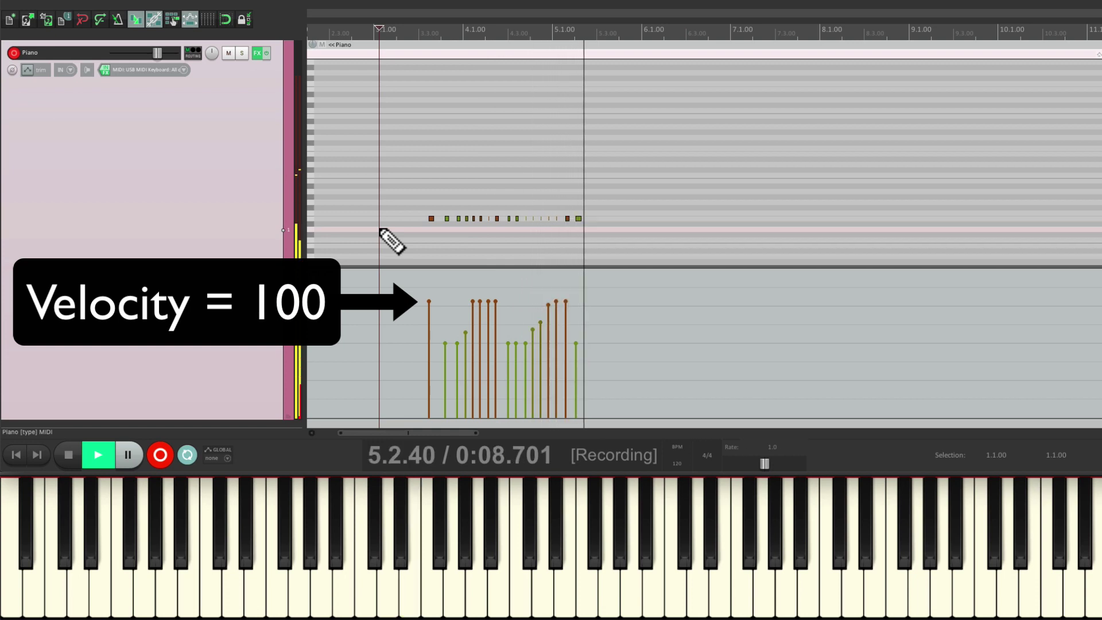
pyautogui.press('space')
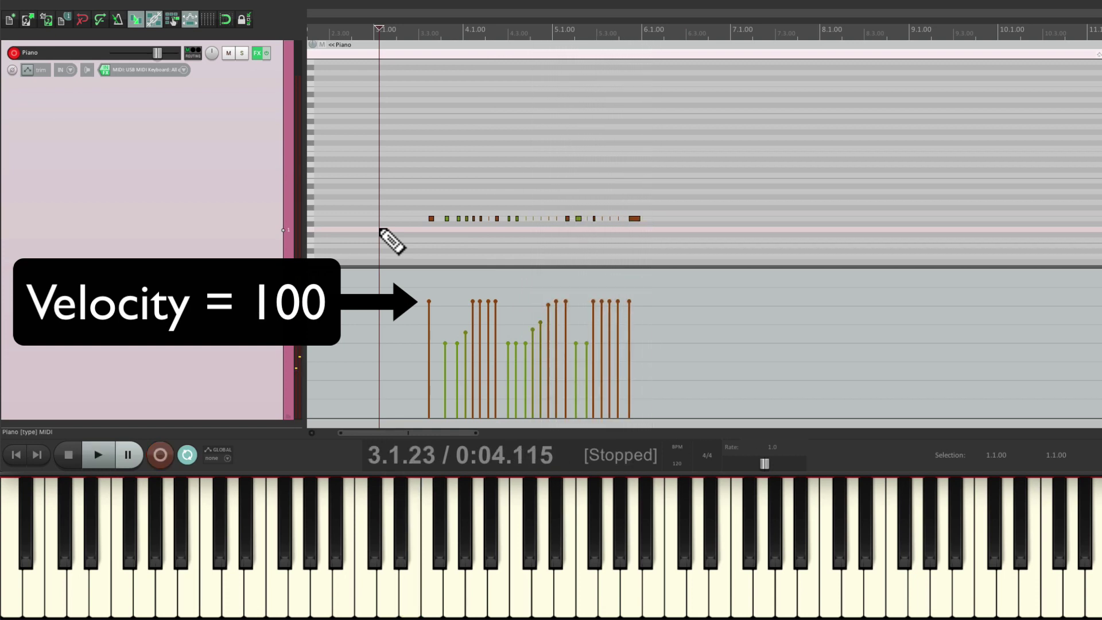
pyautogui.hotkey('ctrl', 'z')
pyautogui.hotkey('ctrl', 'r')
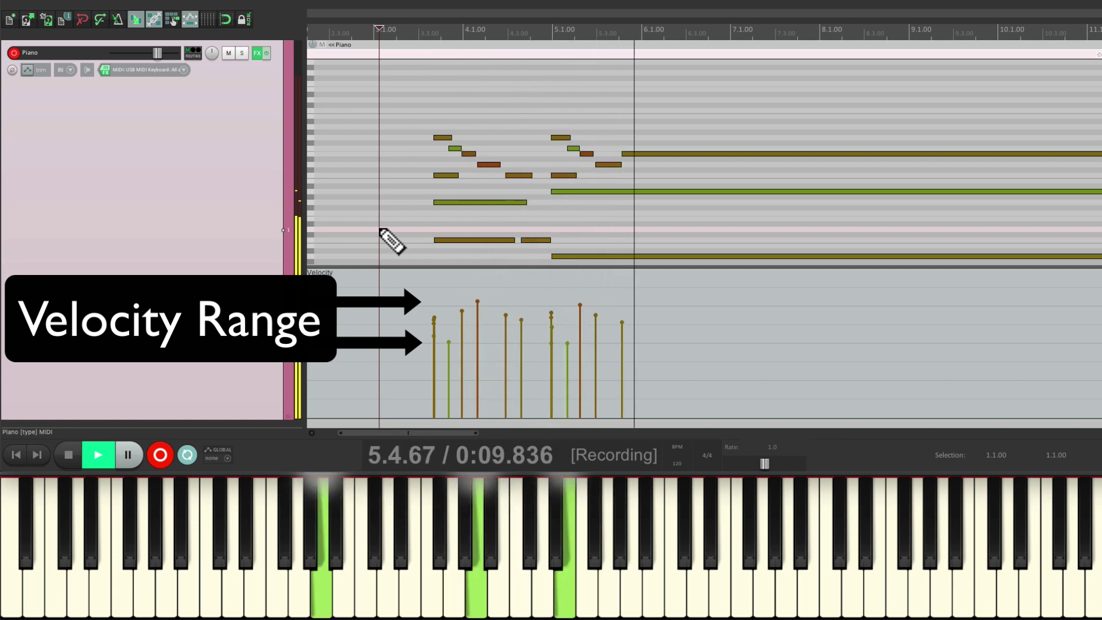
pyautogui.press('space')
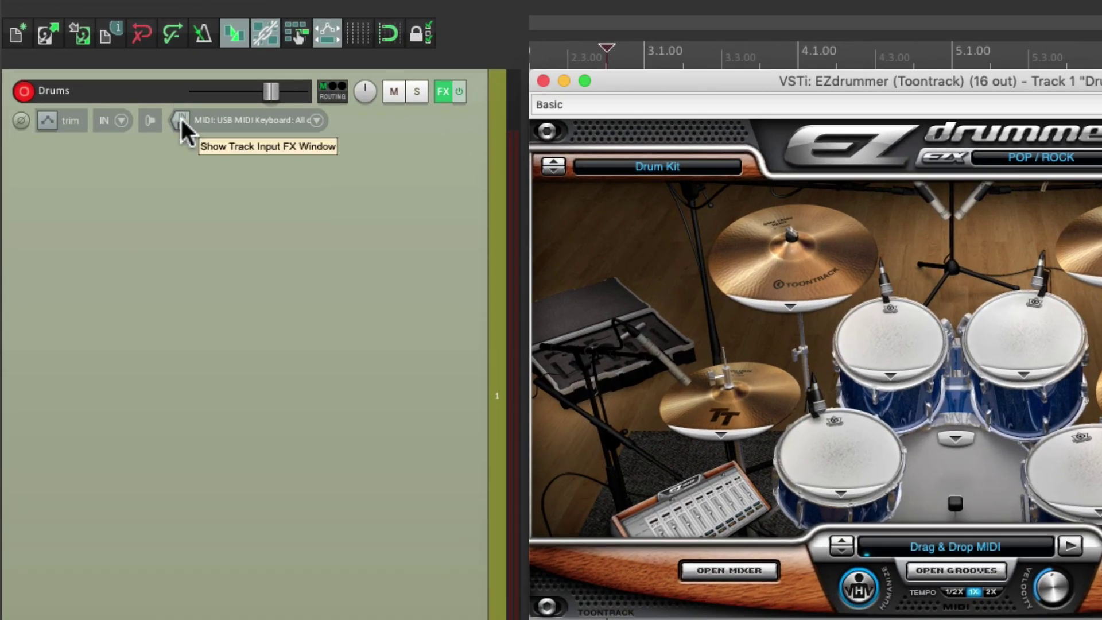
# Add JS: MIDI Velocity Control from the 'midi velocity' filter to the Drums input FX chain
pyautogui.click(181, 116)
pyautogui.click(891, 142)
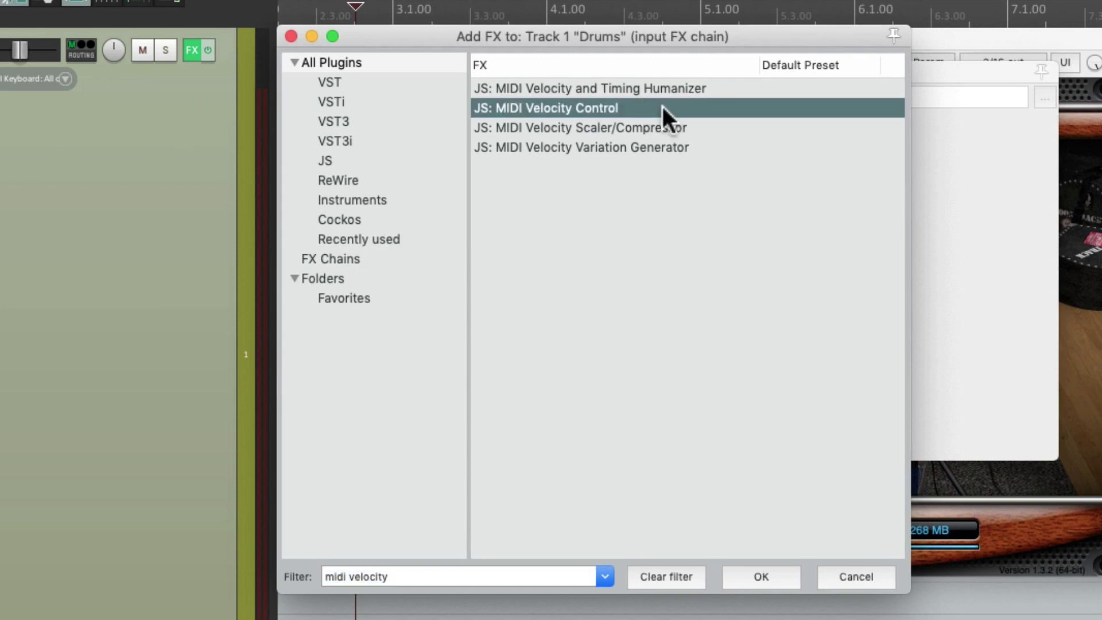
pyautogui.doubleClick(661, 104)
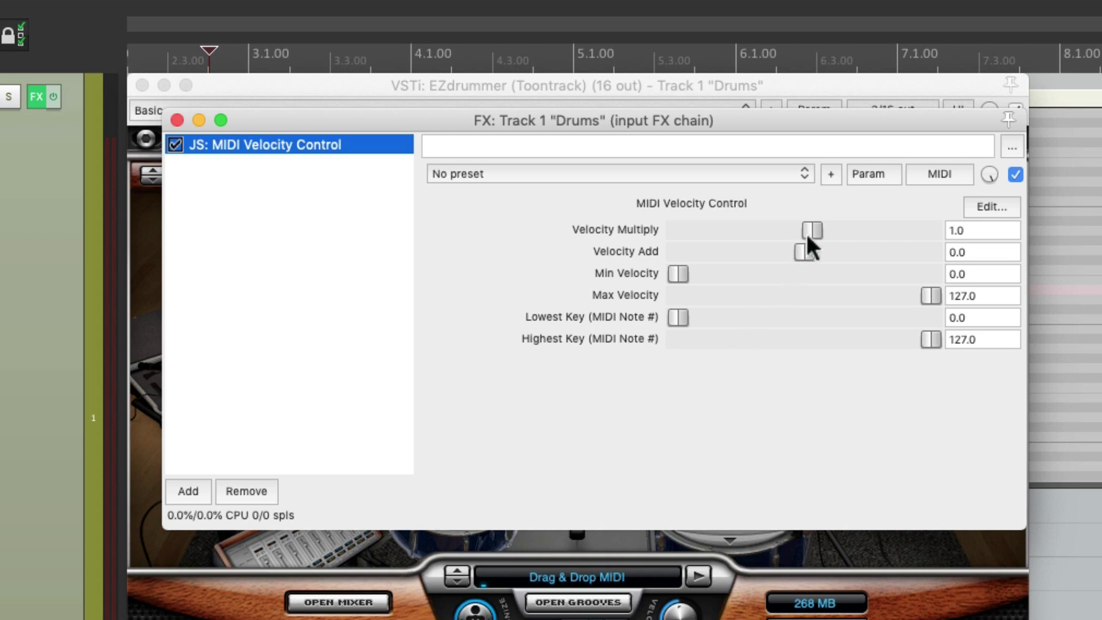
# Record one drum take with Velocity Multiply at 1.2, then another with it reset to 1.0
pyautogui.moveTo(810, 230); pyautogui.dragTo(813, 232)
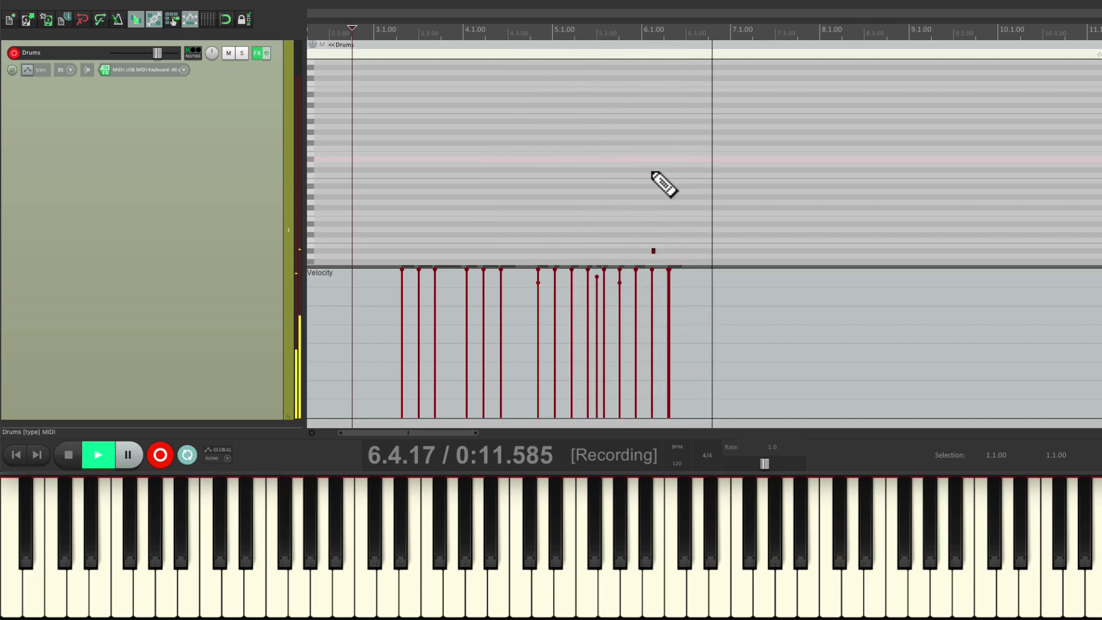
pyautogui.press('space')
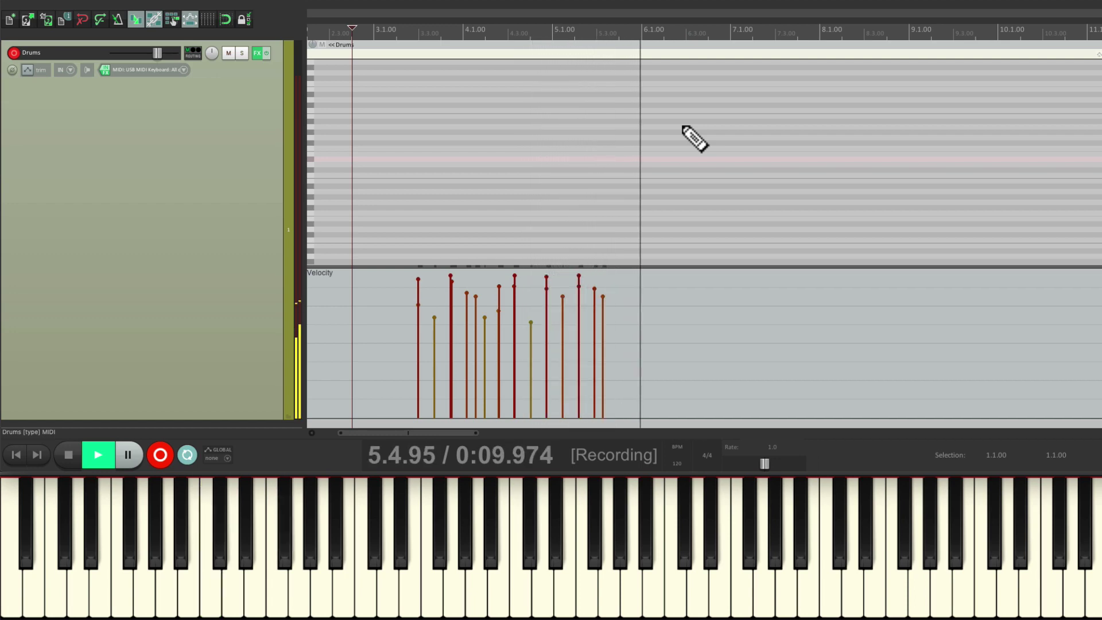
pyautogui.press('space')
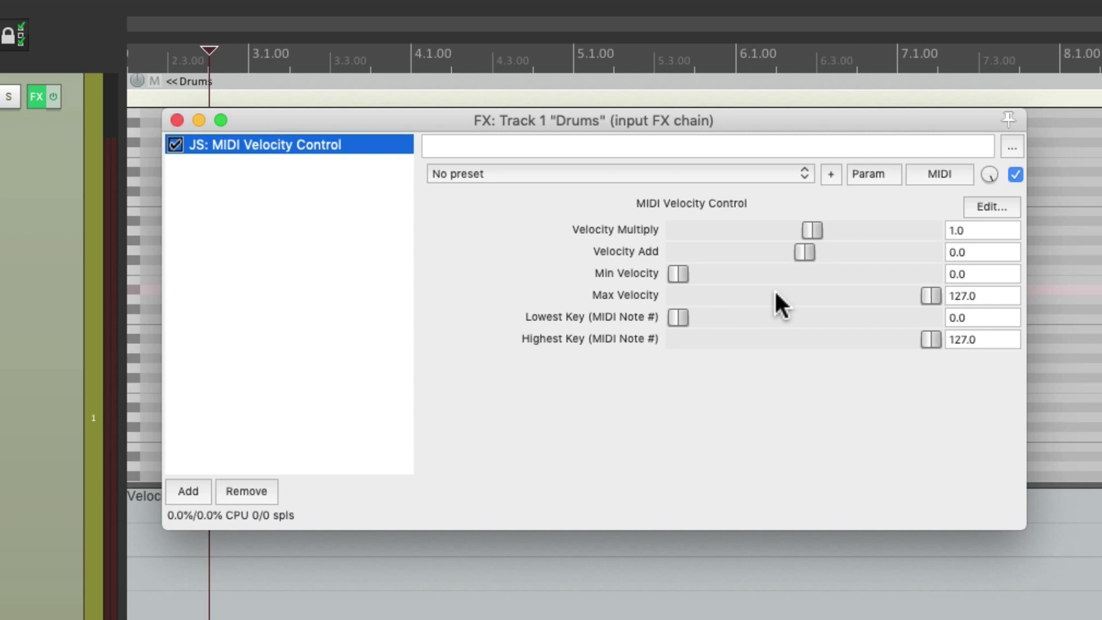
# Set Min and Max Velocity both to 92 and record a uniform-velocity drum take
pyautogui.moveTo(683, 270); pyautogui.dragTo(868, 271)
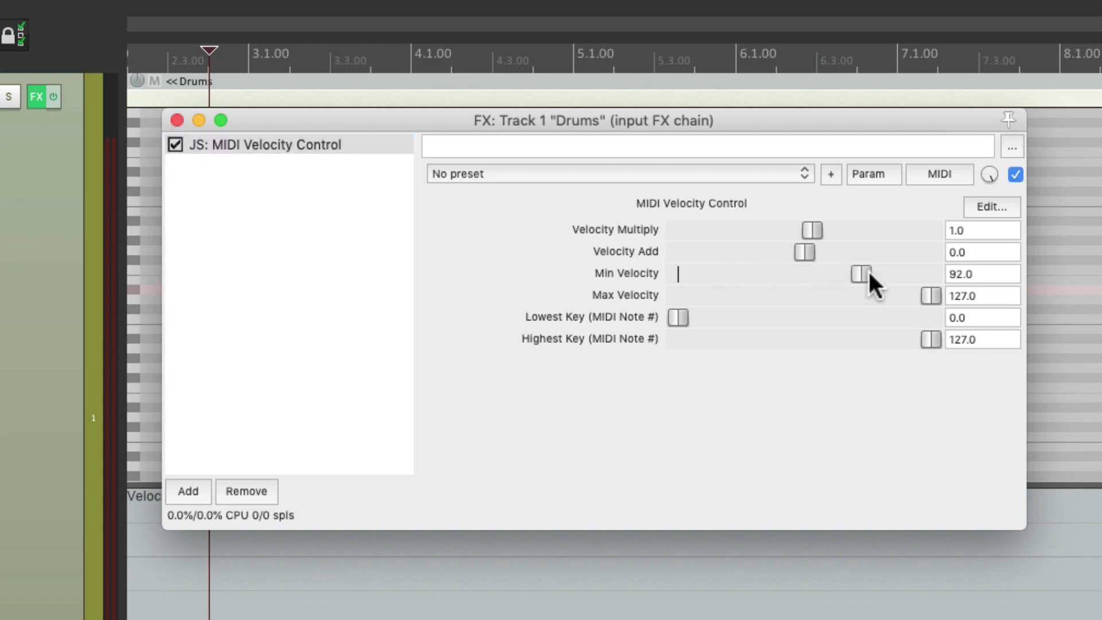
pyautogui.moveTo(931, 300); pyautogui.dragTo(869, 301)
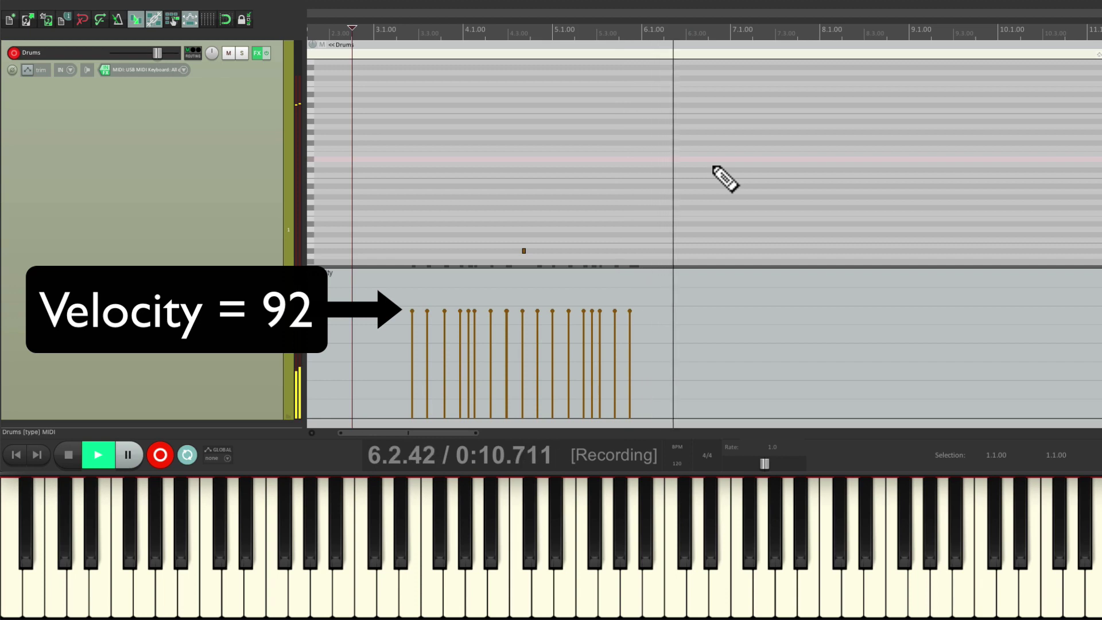
pyautogui.press('space')
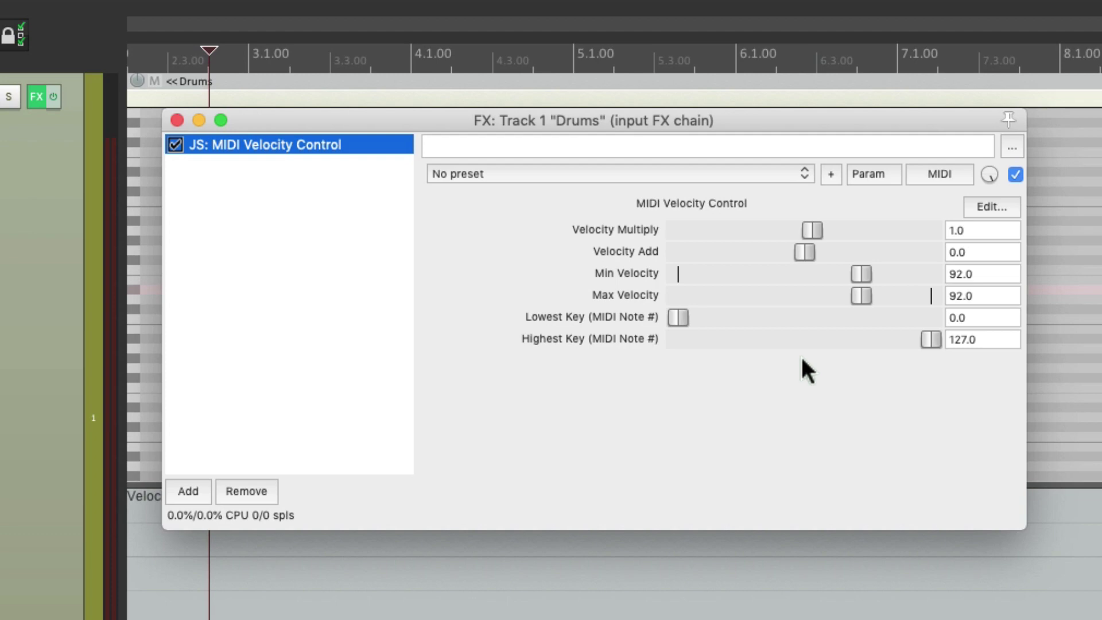
# Limit velocities to Min 106 and Max 112, then record a drum take
pyautogui.moveTo(861, 268); pyautogui.dragTo(906, 294)
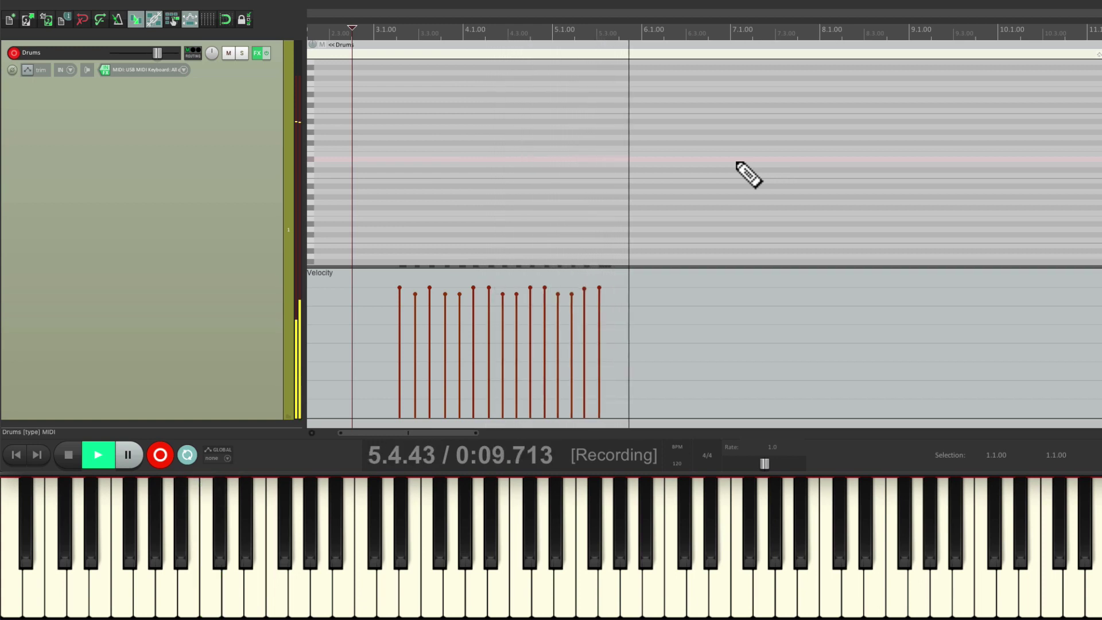
pyautogui.press('space')
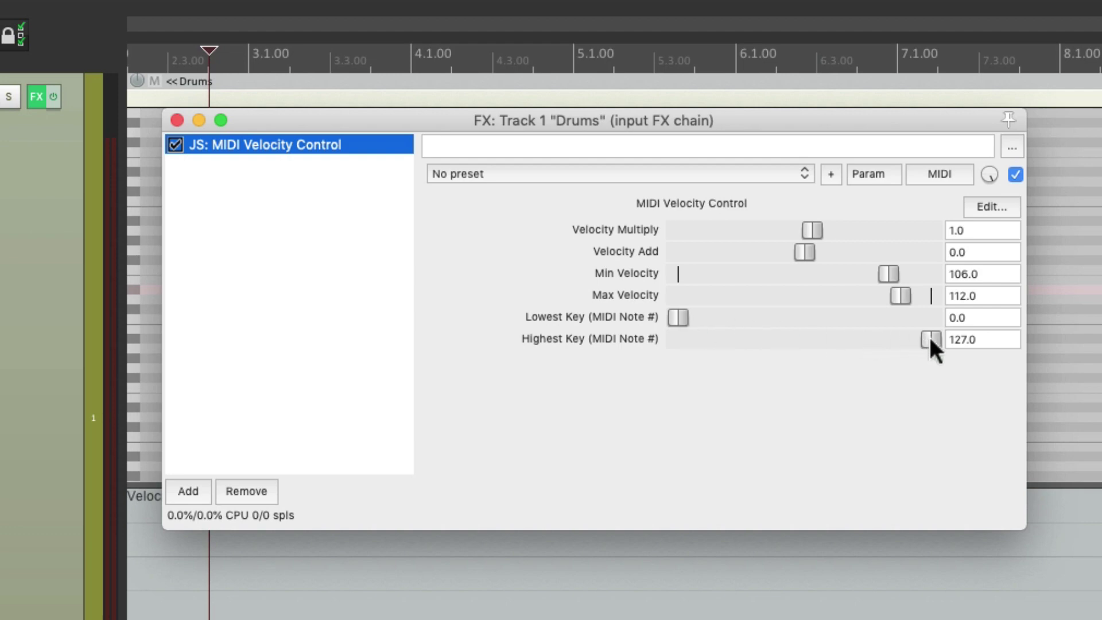
# Set Lowest and Highest Key to 36 so only the kick is limited, then record a test take
pyautogui.click(987, 315)
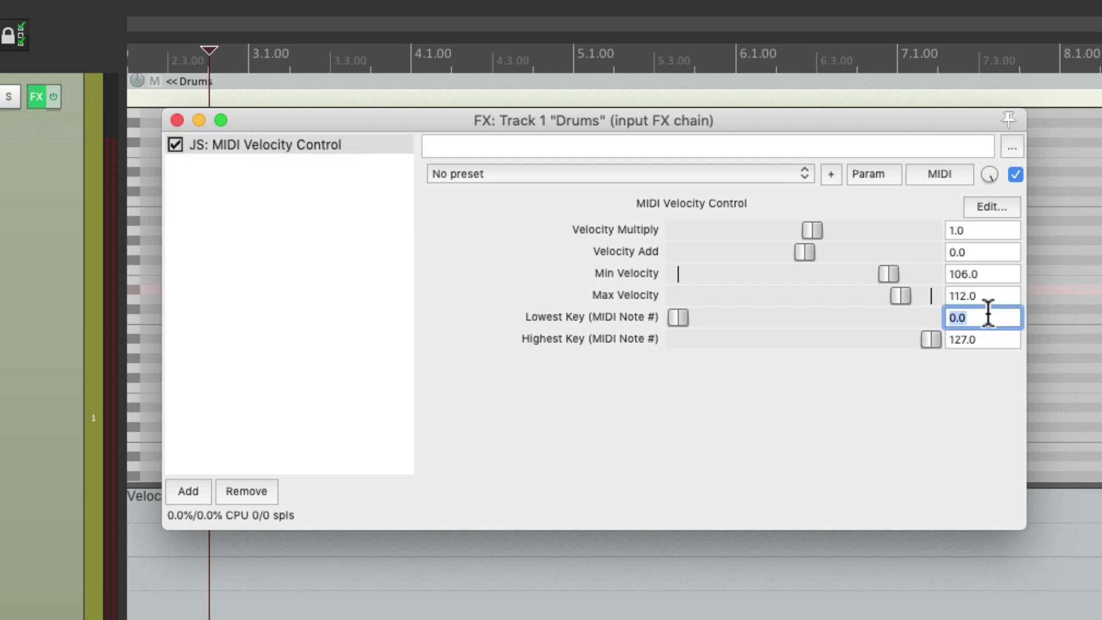
pyautogui.write('36')
pyautogui.click(1001, 336)
pyautogui.write('36')
pyautogui.press('Return')
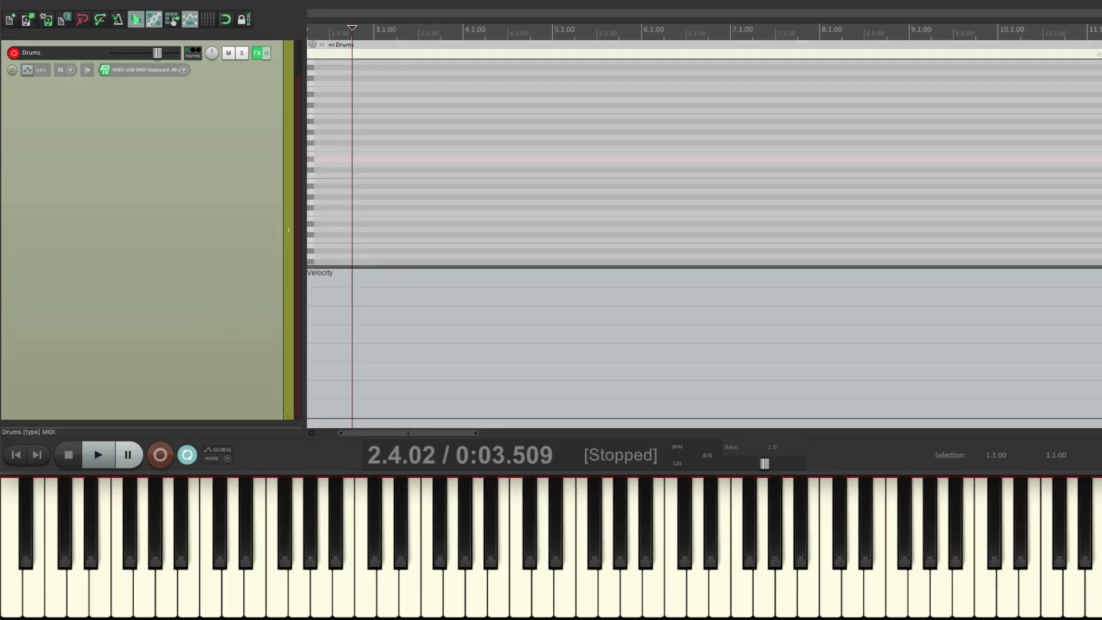
pyautogui.hotkey('ctrl', 'r')
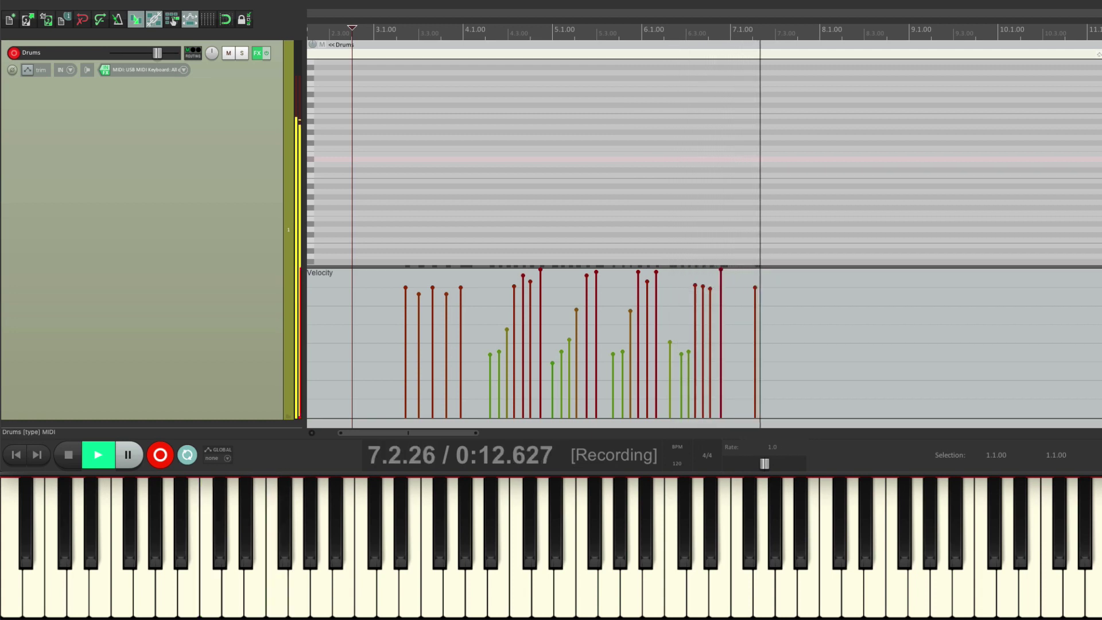
pyautogui.press('space')
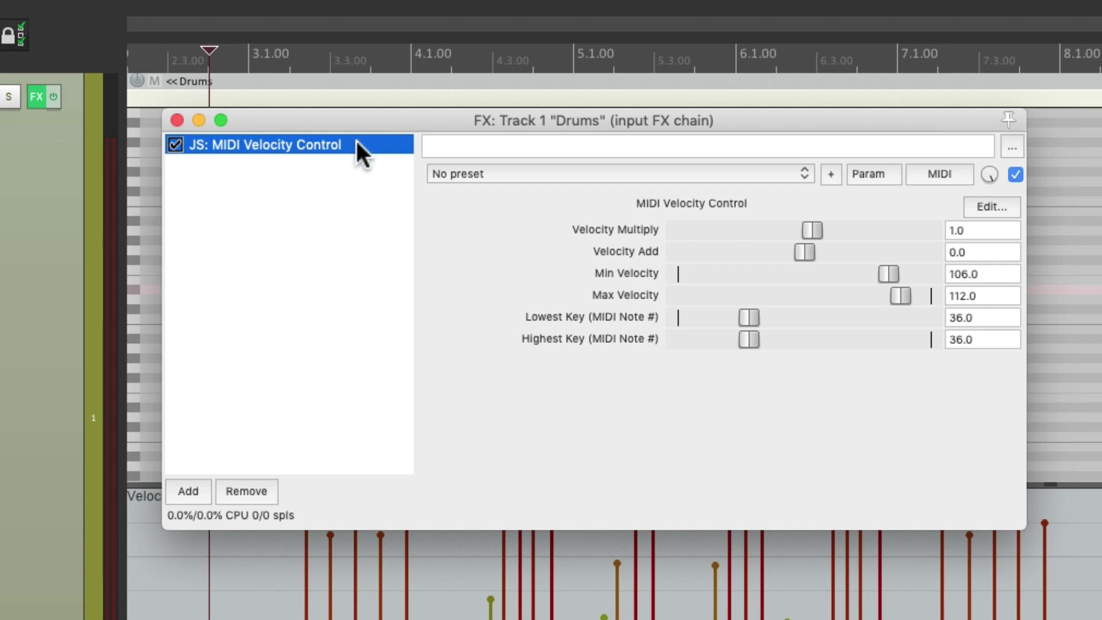
# Duplicate the Velocity Control effect and set the copy's Lowest and Highest Key to 38
pyautogui.press('super+c')
pyautogui.press('super+v')
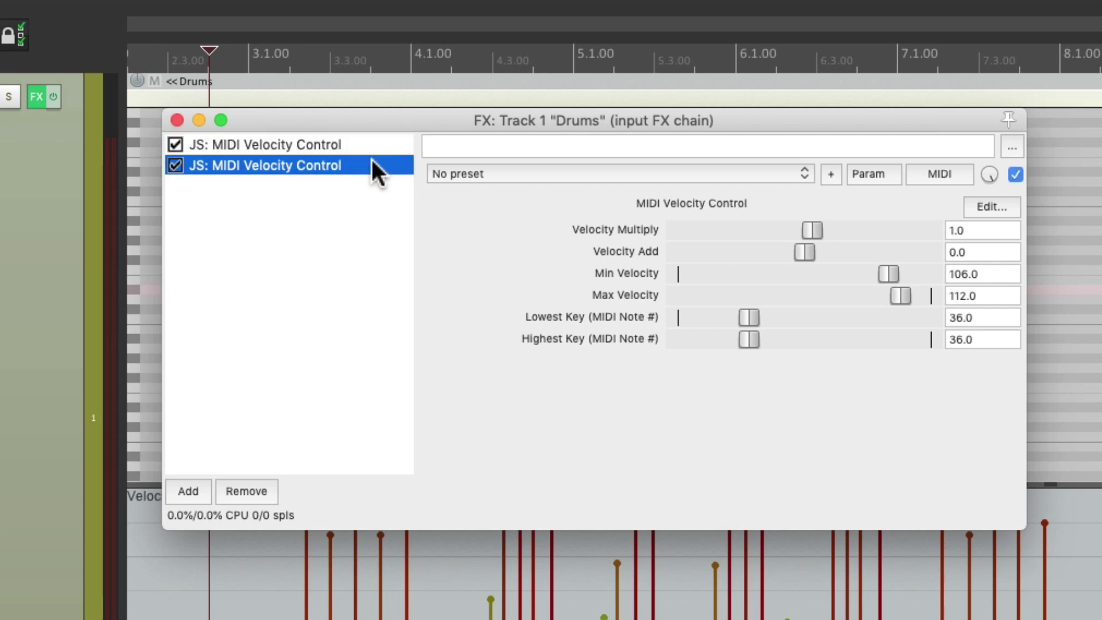
pyautogui.click(991, 317)
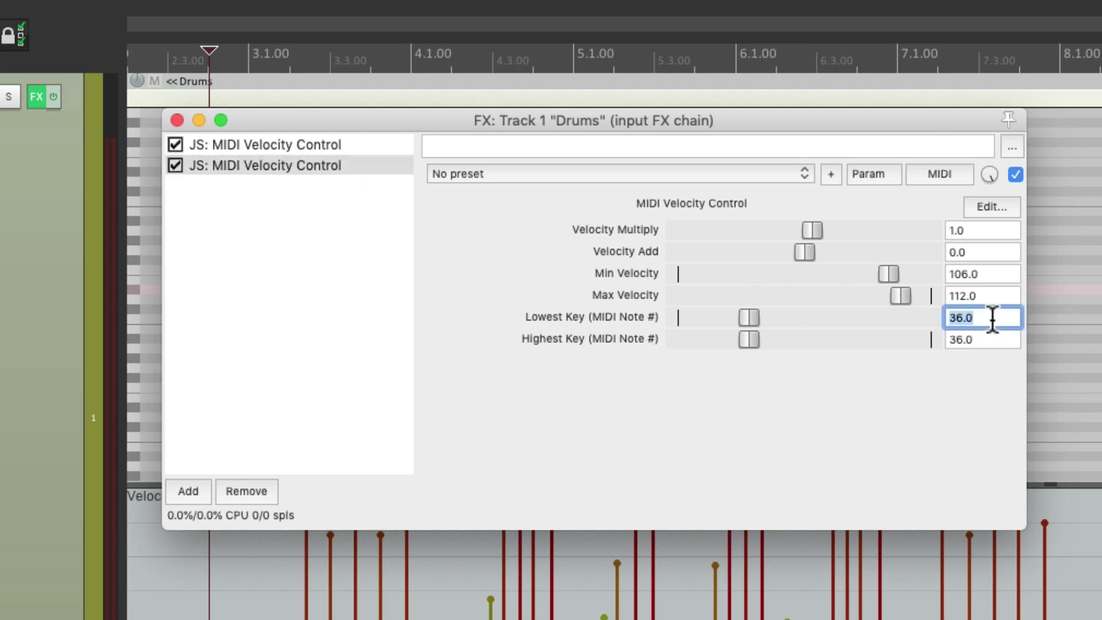
pyautogui.write('38')
pyautogui.click(1002, 336)
pyautogui.write('38')
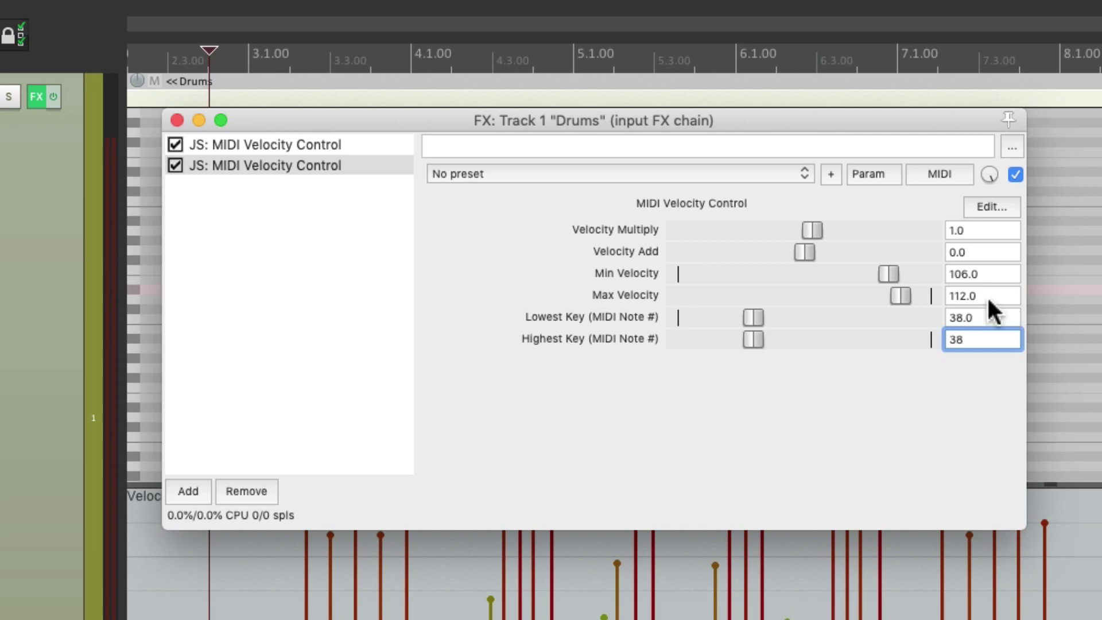
# On the second instance, set Min Velocity 0, Max Velocity 127 and Velocity Multiply 1.2
pyautogui.moveTo(890, 274); pyautogui.dragTo(679, 274)
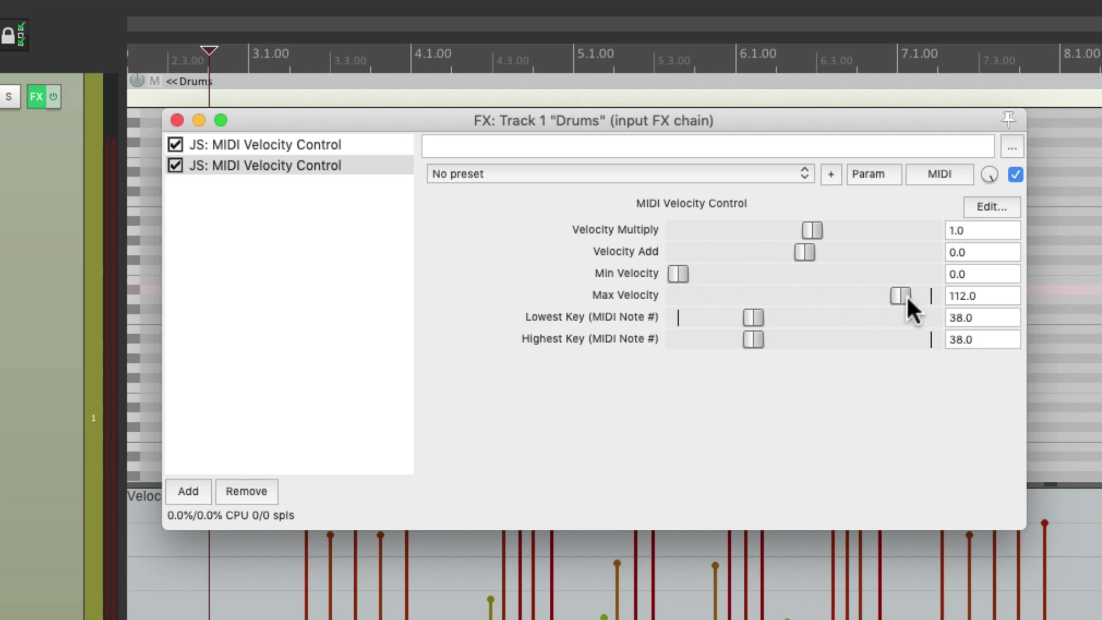
pyautogui.doubleClick(906, 295)
pyautogui.click(981, 228)
pyautogui.write('1.2')
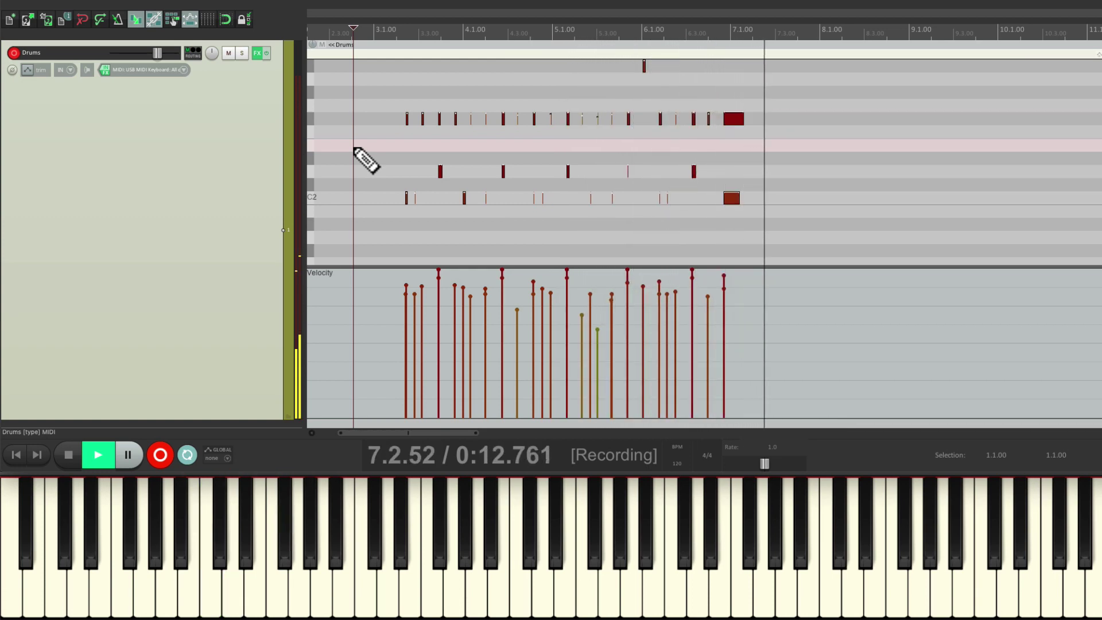
# Stop and undo the previous drum take, then record a fresh take with the boosted snare
pyautogui.press('space')
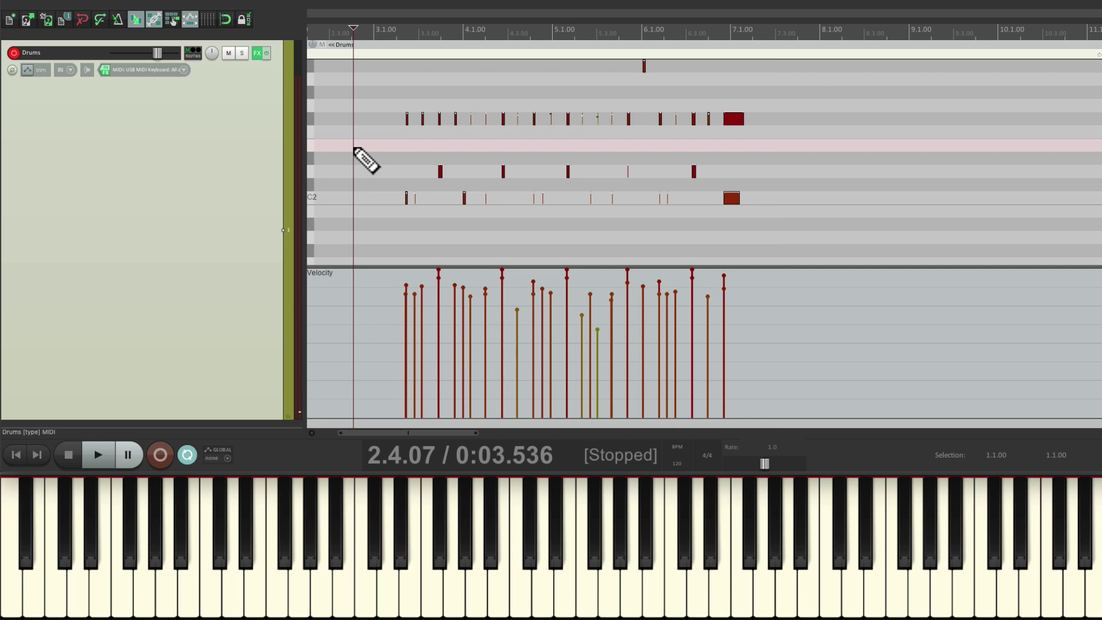
pyautogui.hotkey('ctrl', 'z')
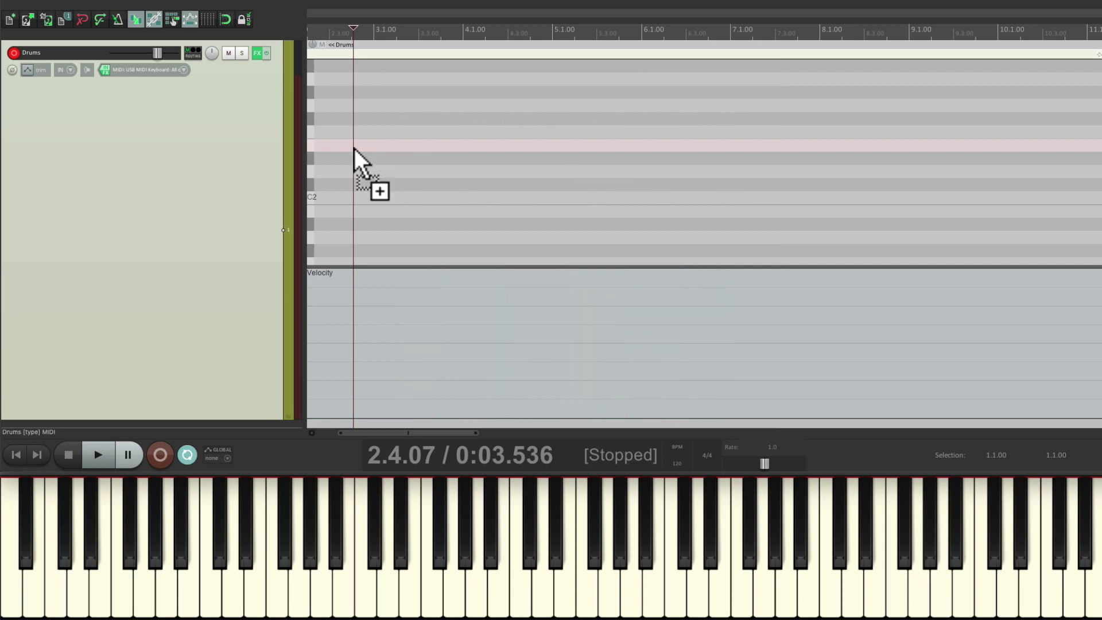
pyautogui.hotkey('ctrl', 'r')
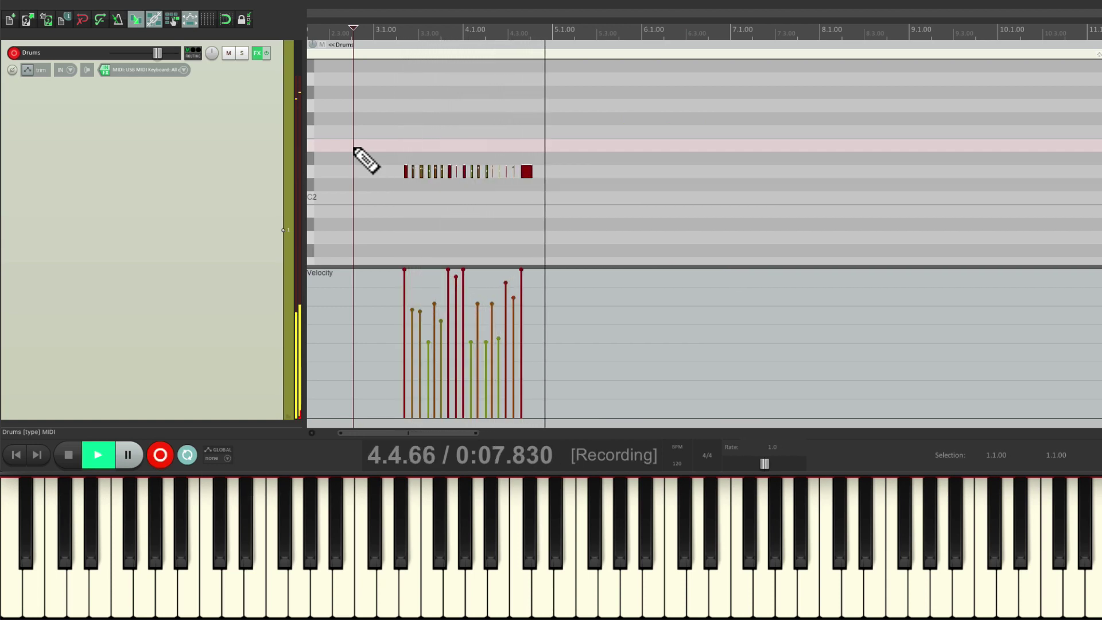
pyautogui.press('space')
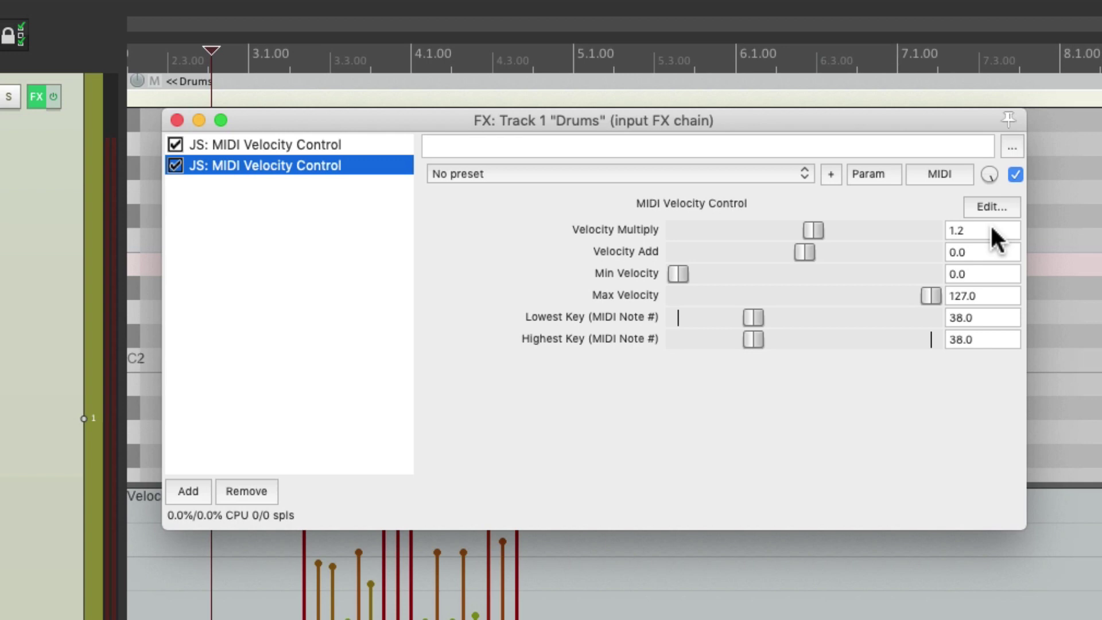
pyautogui.click(348, 301)
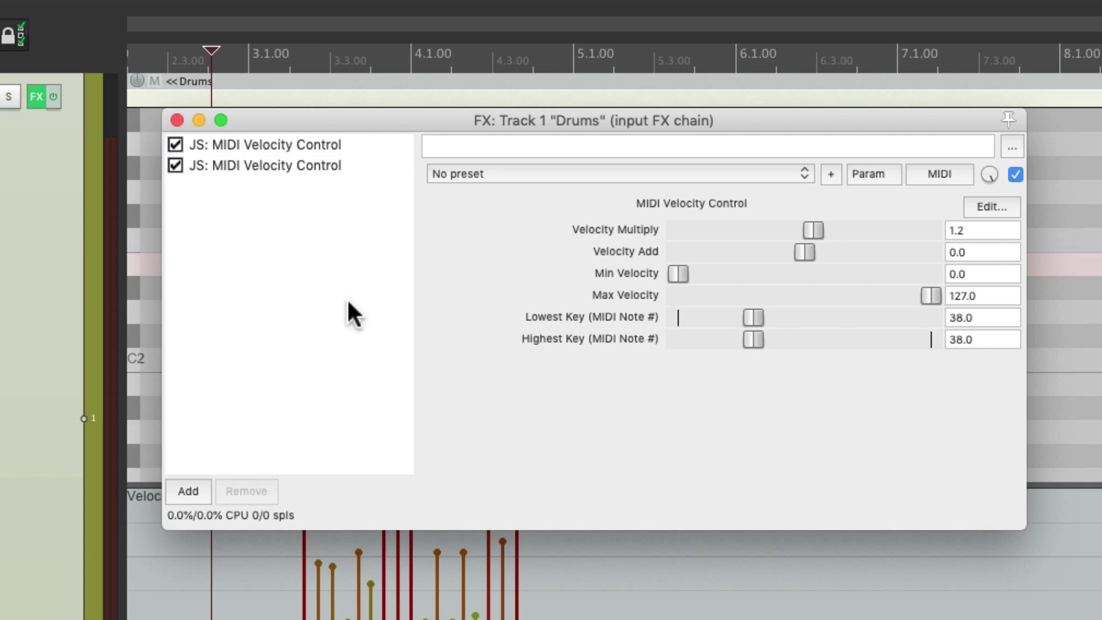